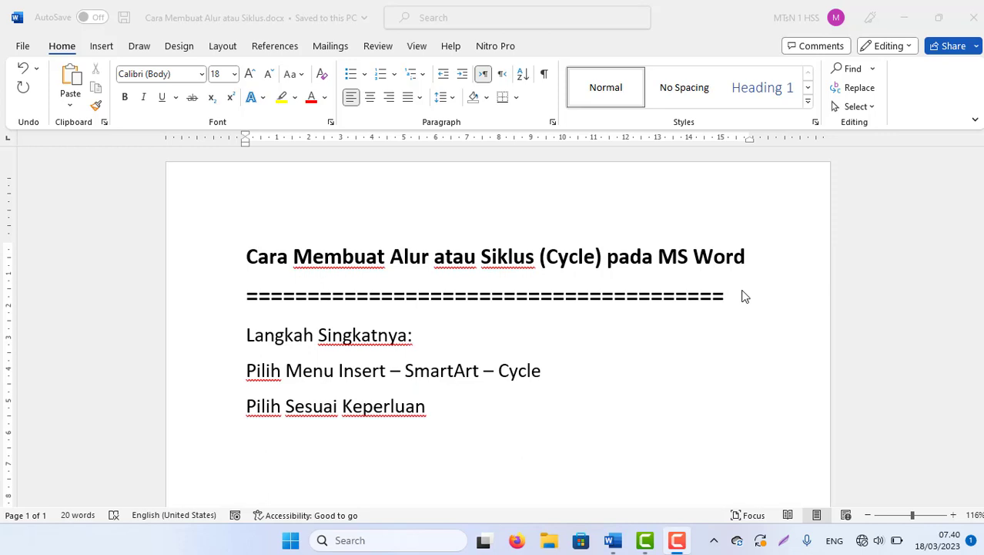
Leave the Doc1 window for a new blank document, Document7, with the Insert commands showing.
mouse_move(625, 546)
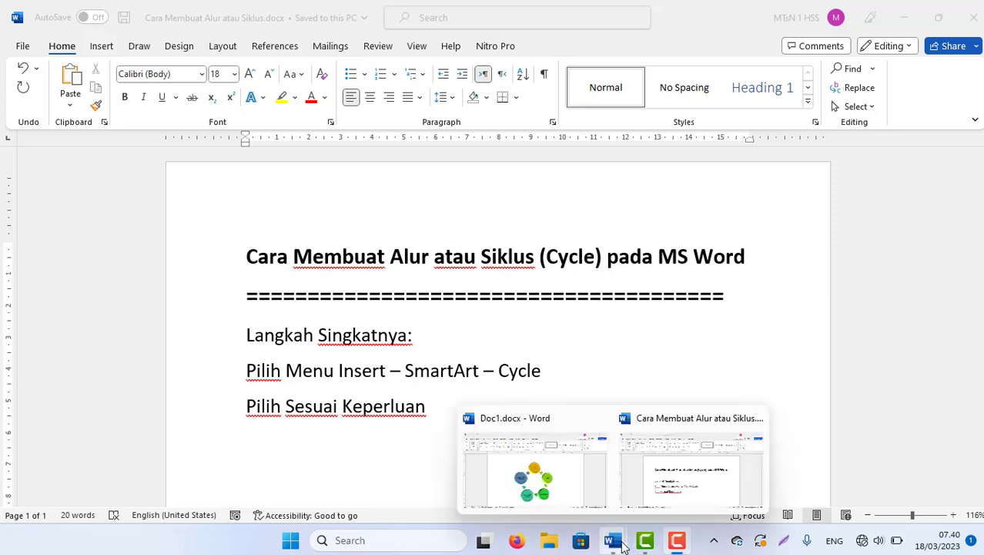
left_click(530, 481)
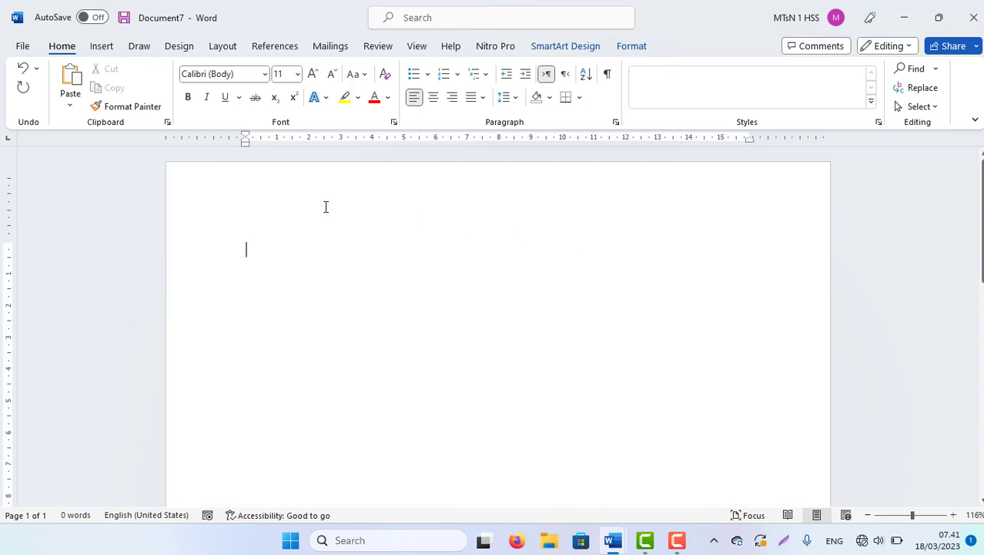
left_click(103, 47)
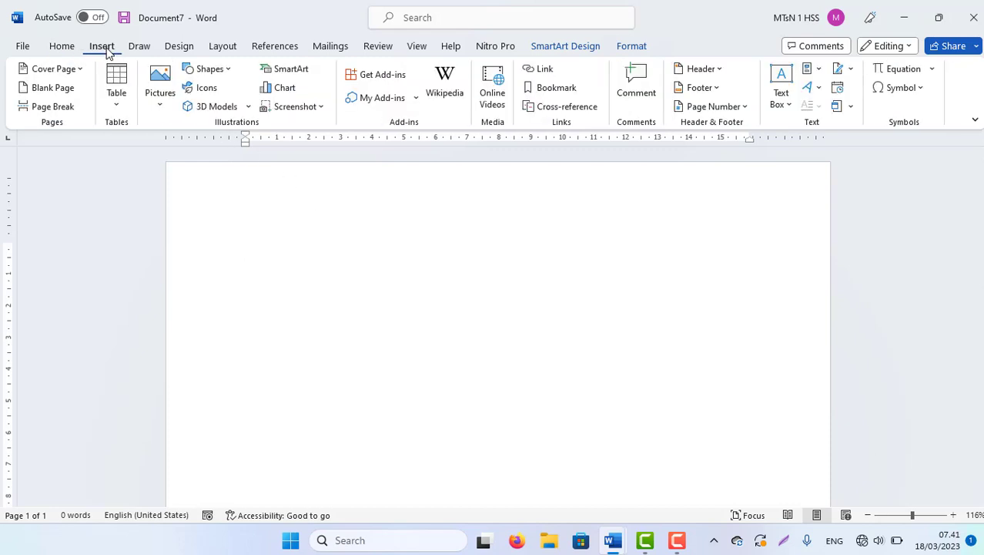
Open the SmartArt chooser, browse the categories and pick Radial Venn under Cycle.
left_click(289, 69)
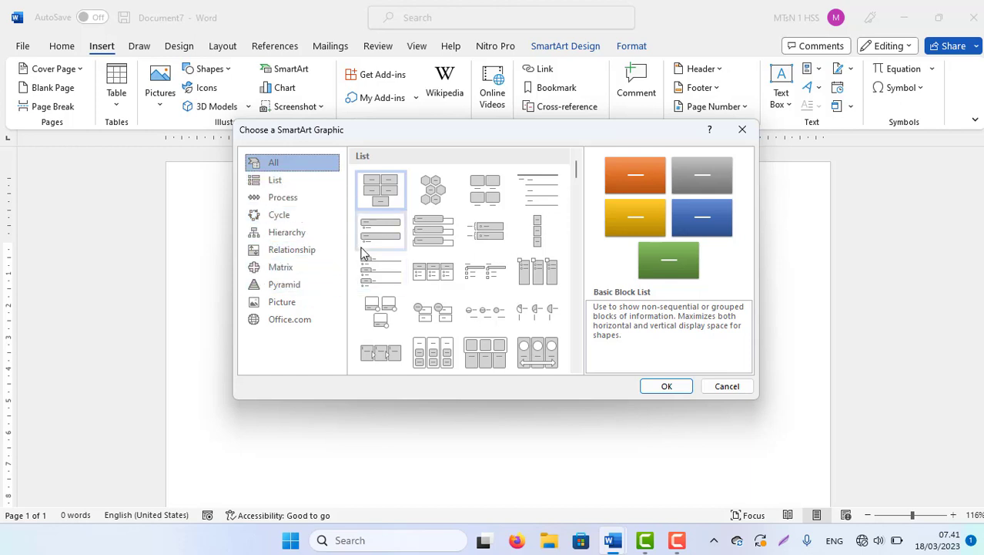
left_click(279, 235)
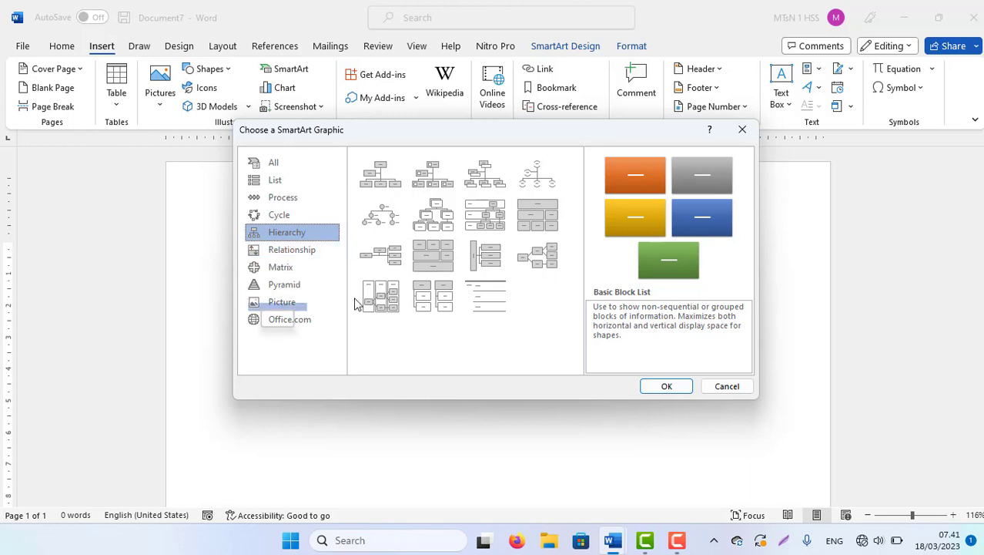
left_click(288, 271)
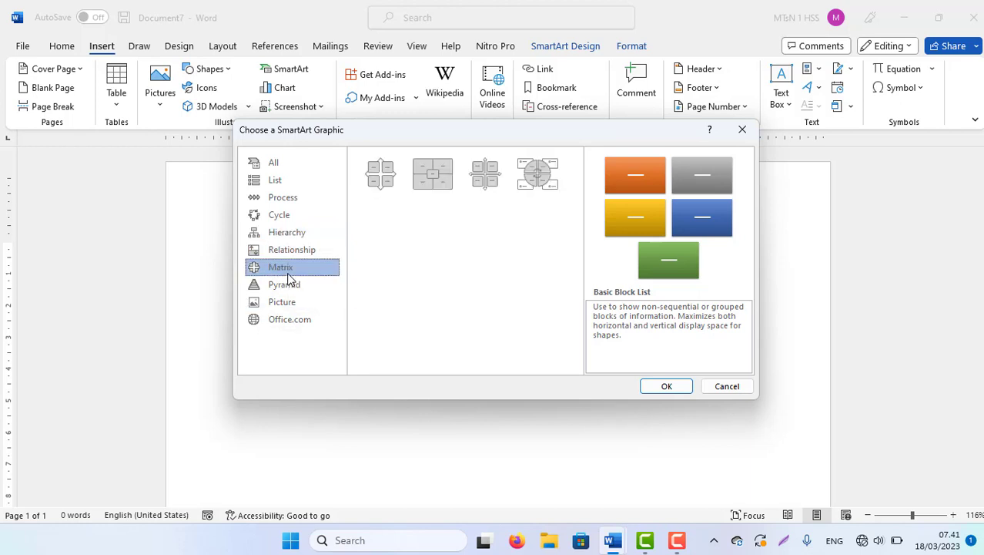
left_click(271, 287)
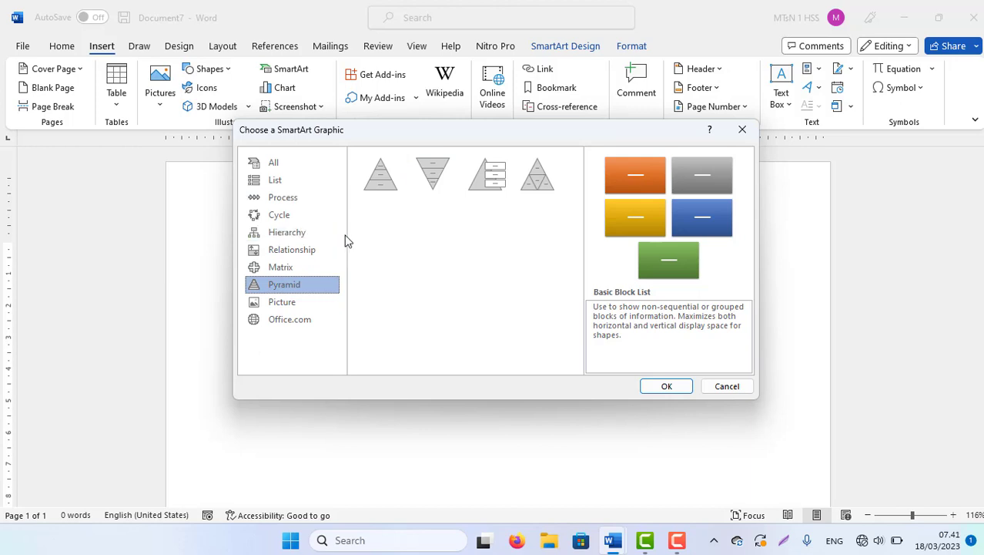
left_click(281, 181)
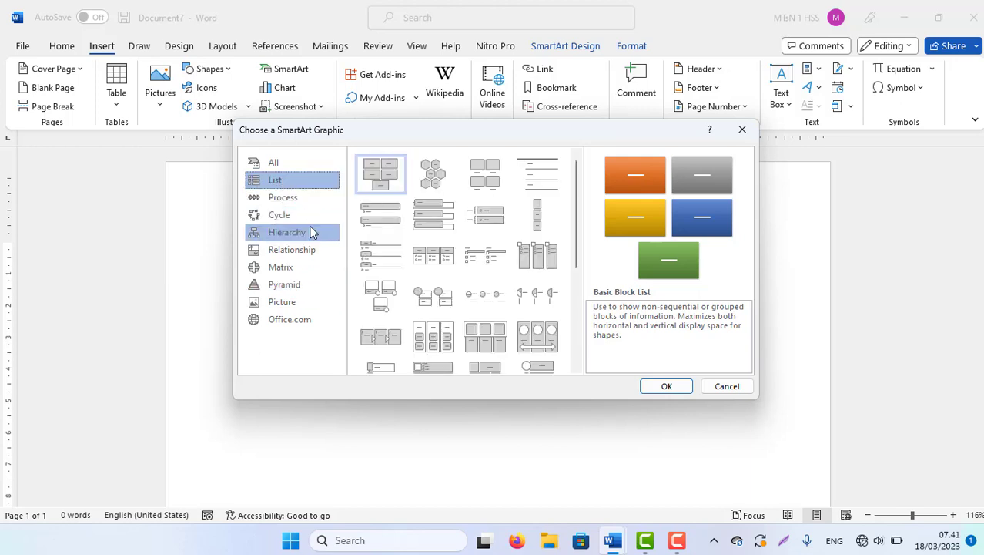
left_click(279, 219)
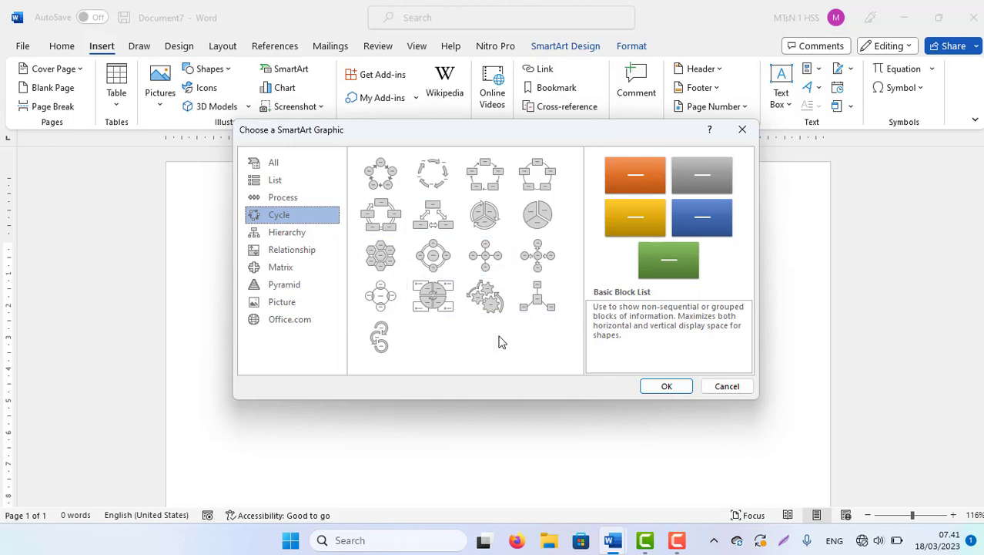
left_click(388, 300)
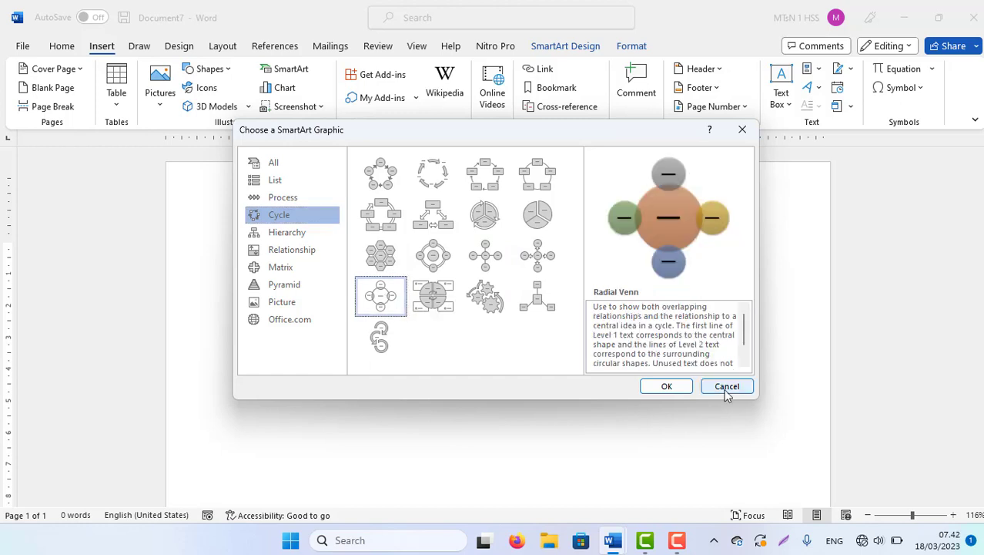
Insert the Radial Venn graphic and ready its text pane at the first bullet.
left_click(669, 387)
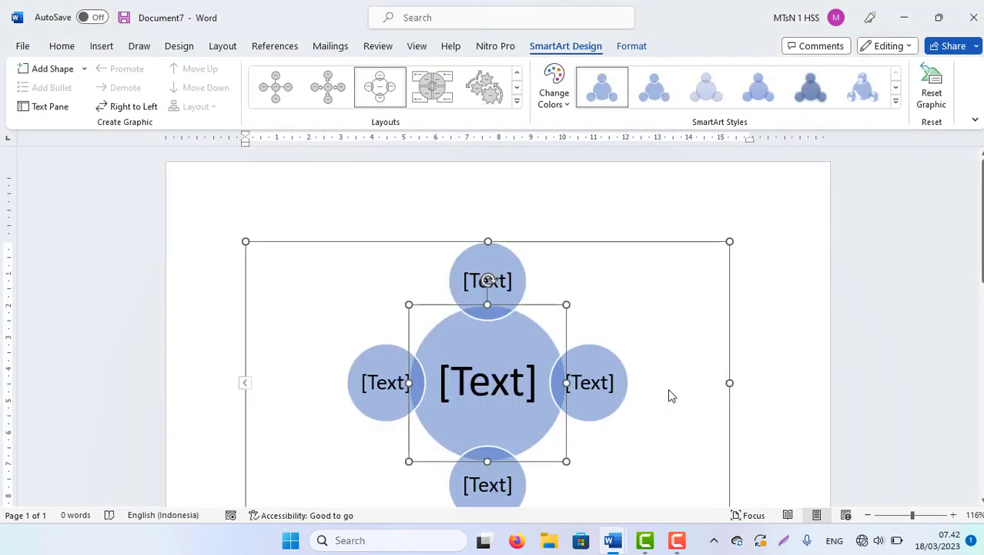
scroll(669, 395, "down", 1)
scroll(707, 224, "up", 1)
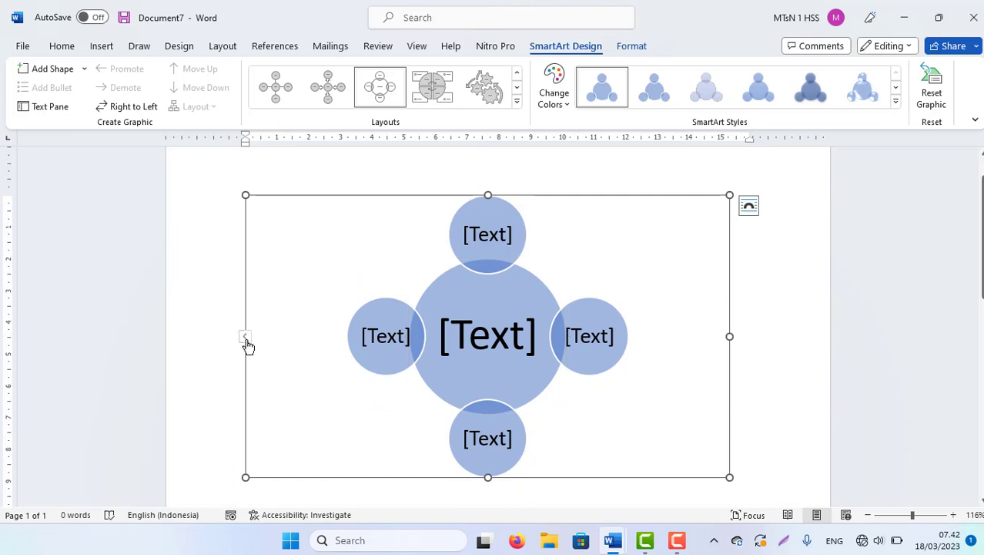
left_click(244, 337)
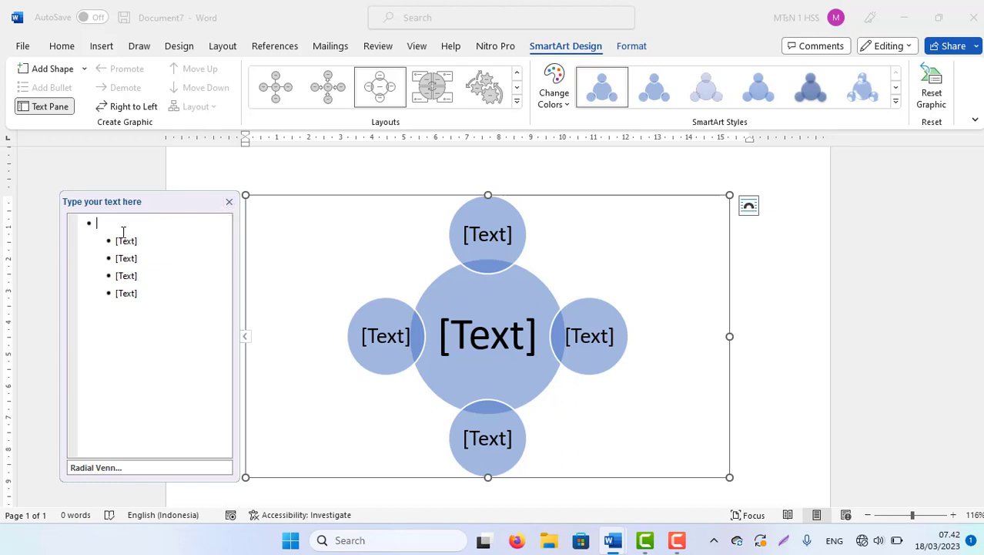
left_click(230, 205)
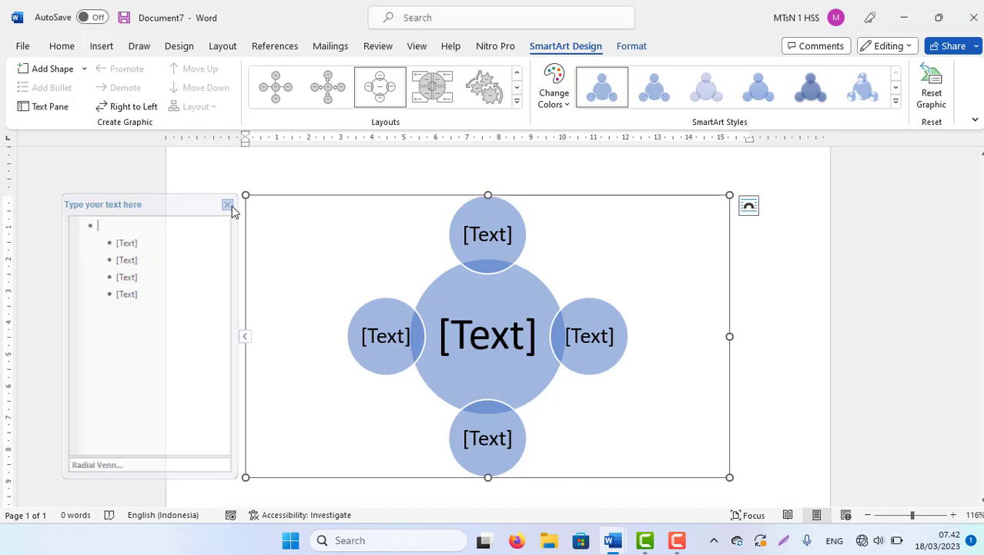
left_click(245, 339)
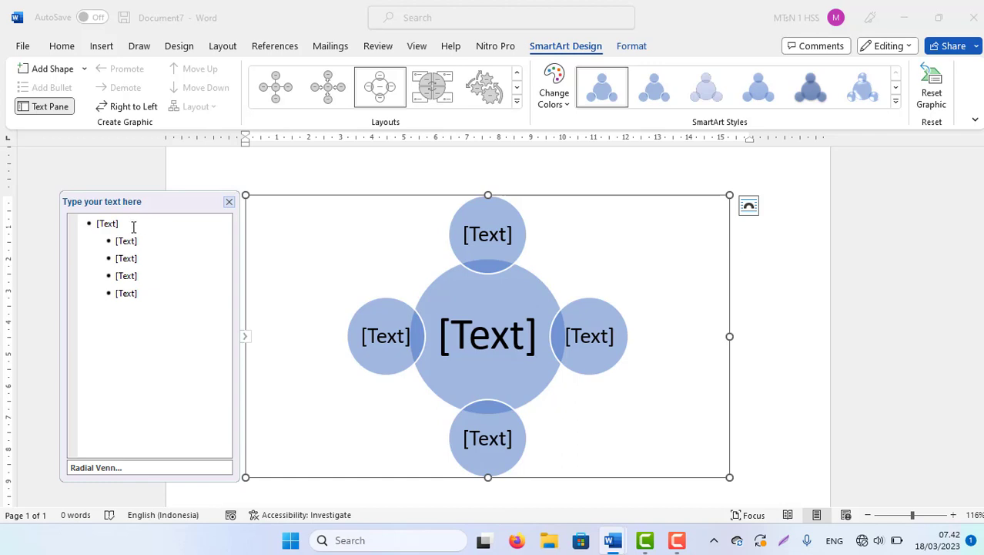
left_click(133, 225)
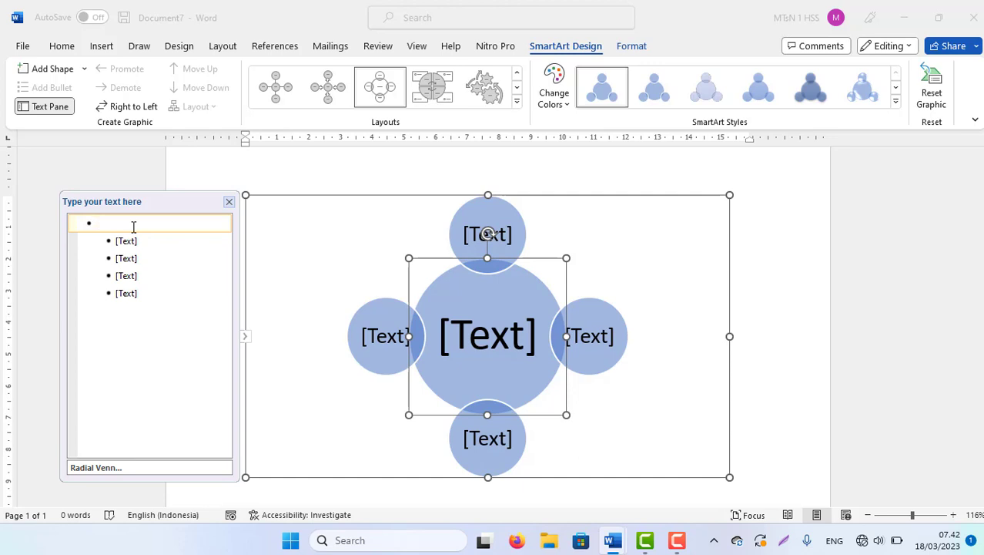
Enter Matahari, Bumi, Tanah, Air and Udara into the text pane bullets.
type("Matahari")
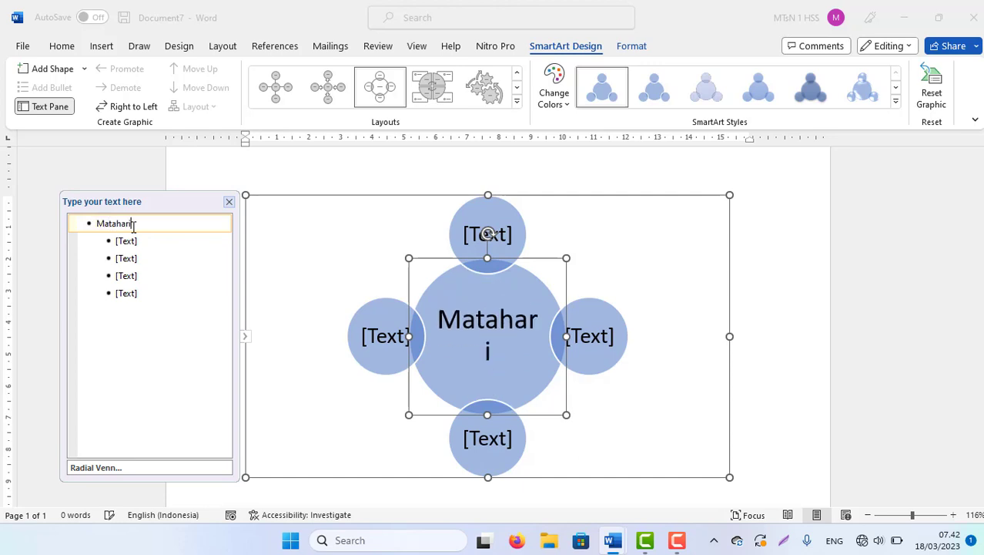
left_click(135, 241)
type("B")
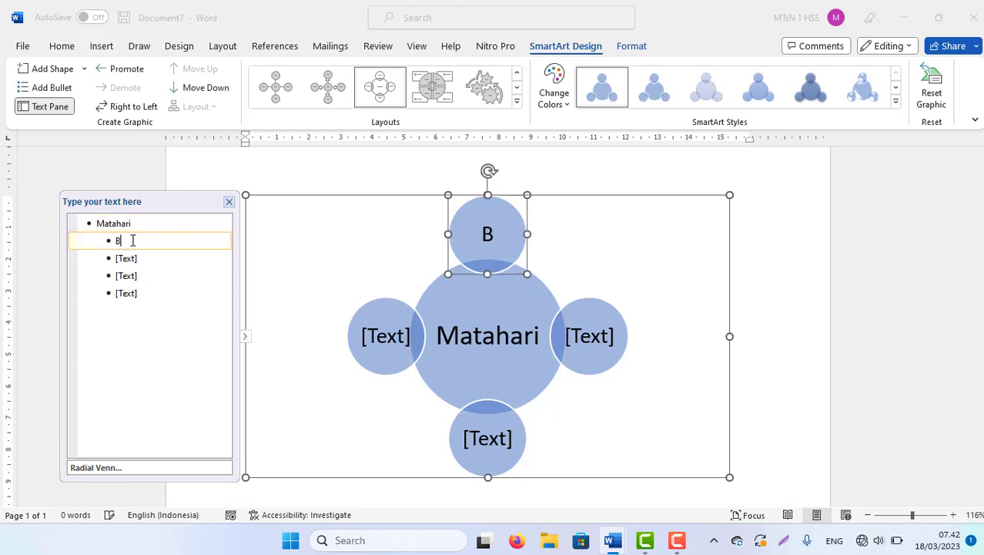
type("umi")
left_click(134, 259)
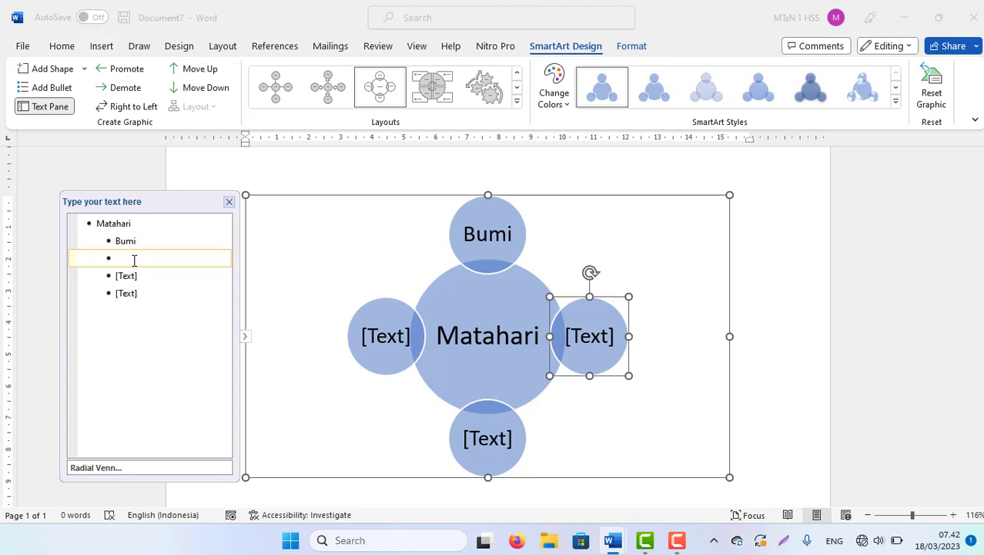
type("Tanah")
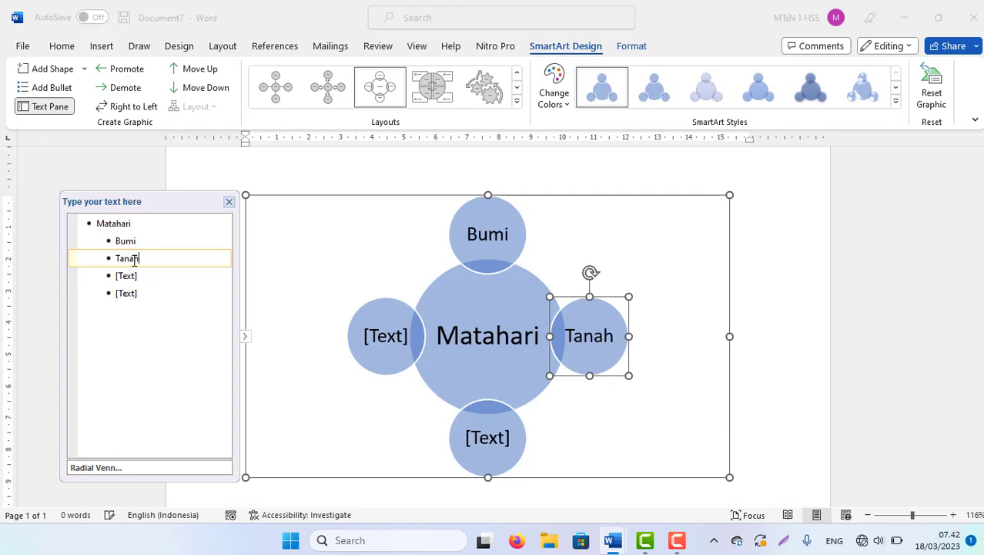
left_click(133, 274)
type("Ai")
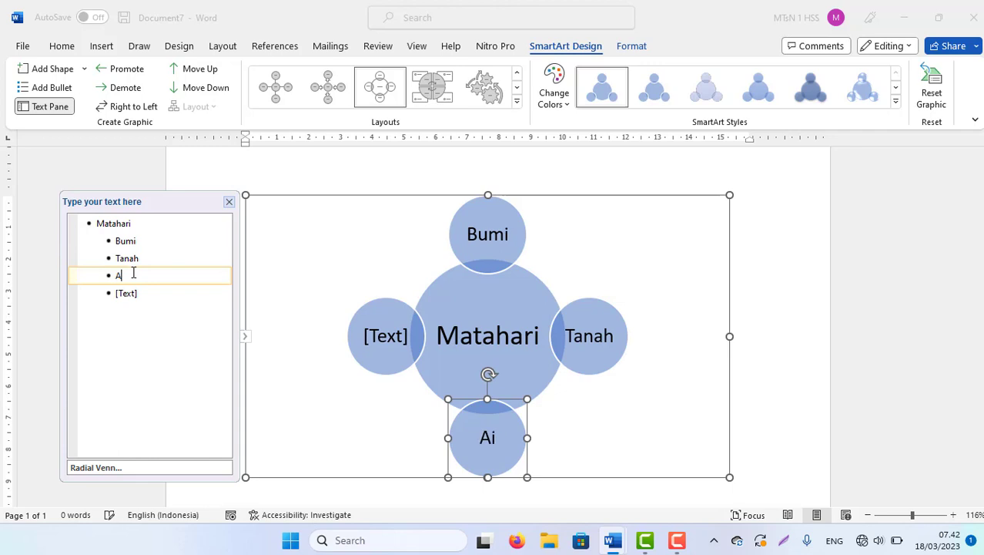
type("r")
left_click(136, 294)
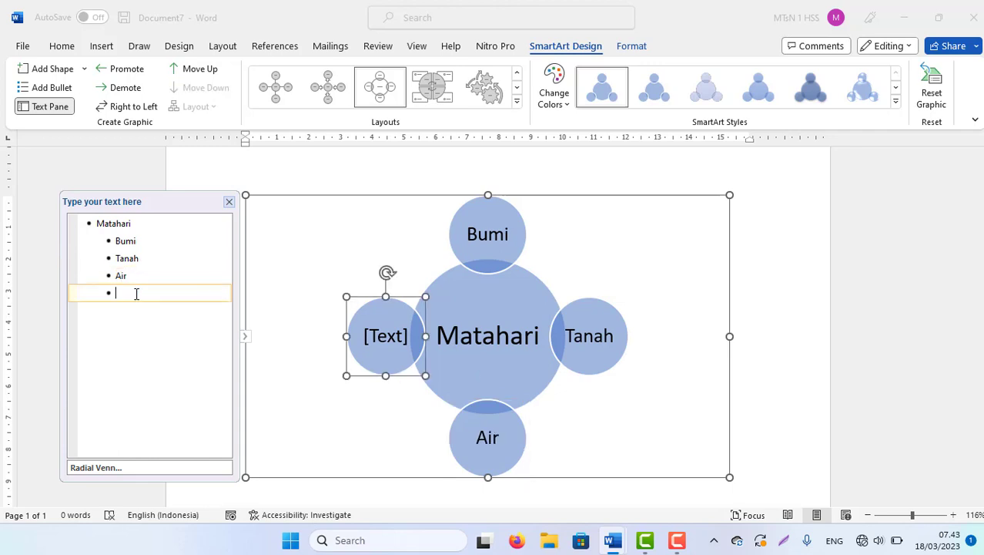
type("Uda")
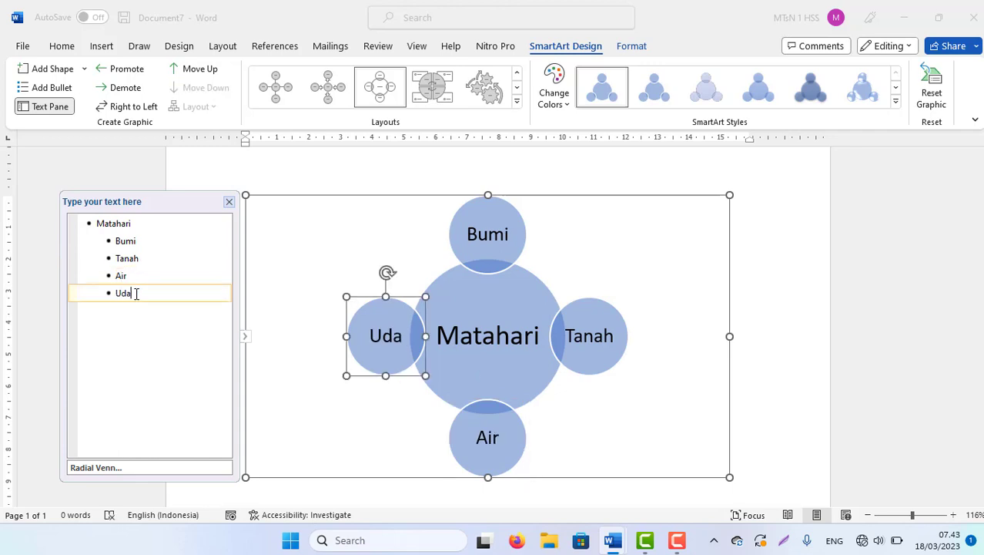
type("ra")
Select the word Matahari in the outline.
left_click(139, 241)
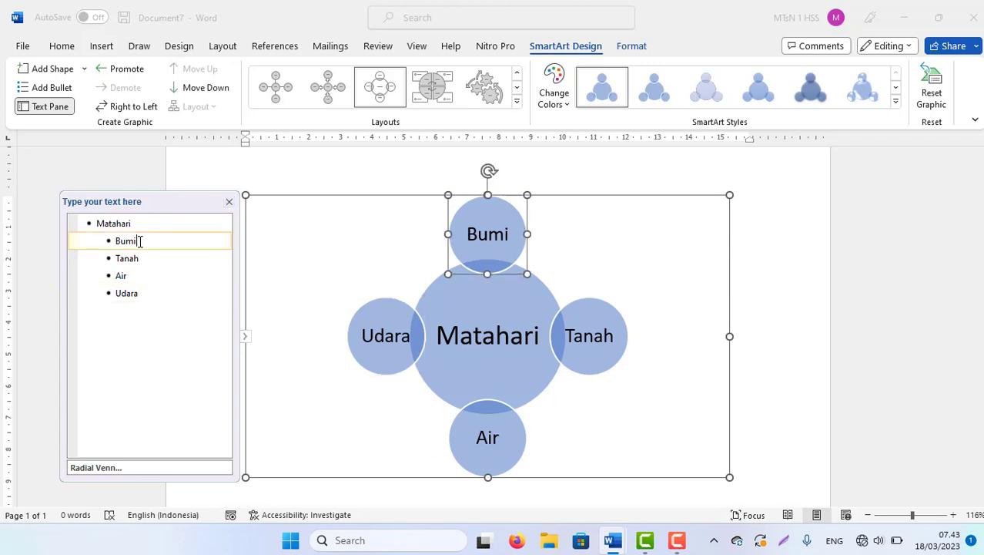
left_click(97, 223)
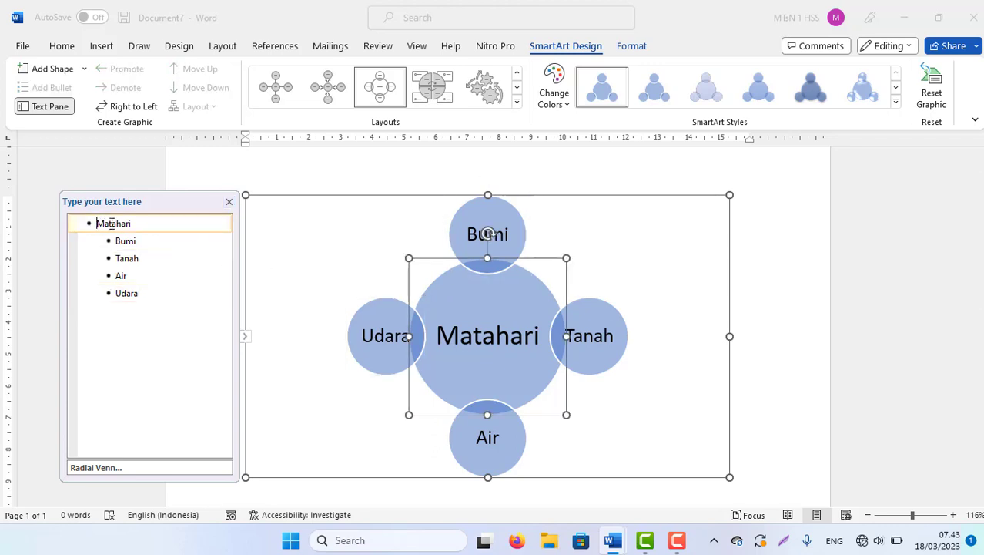
double_click(112, 224)
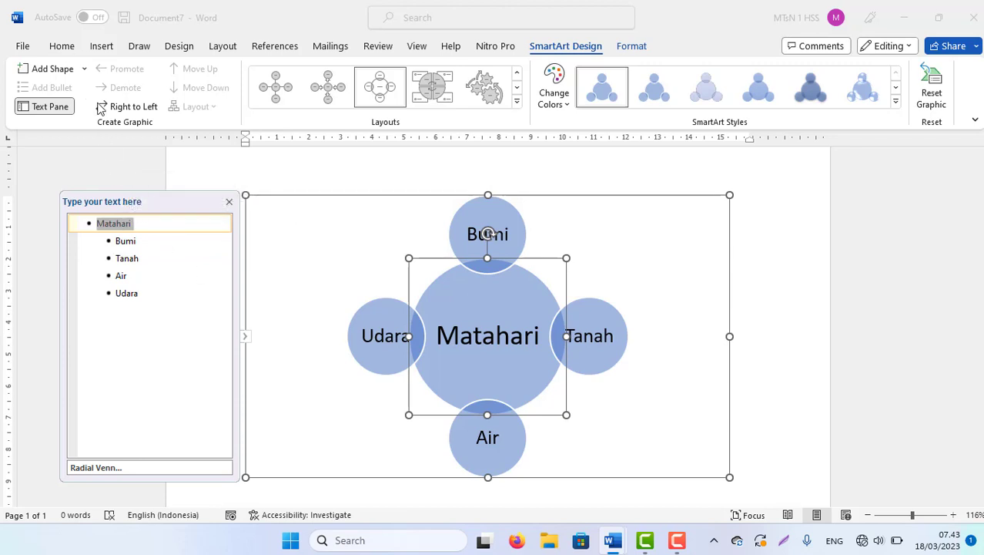
Format Matahari as red Arial Black, then select all the outline text.
left_click(62, 48)
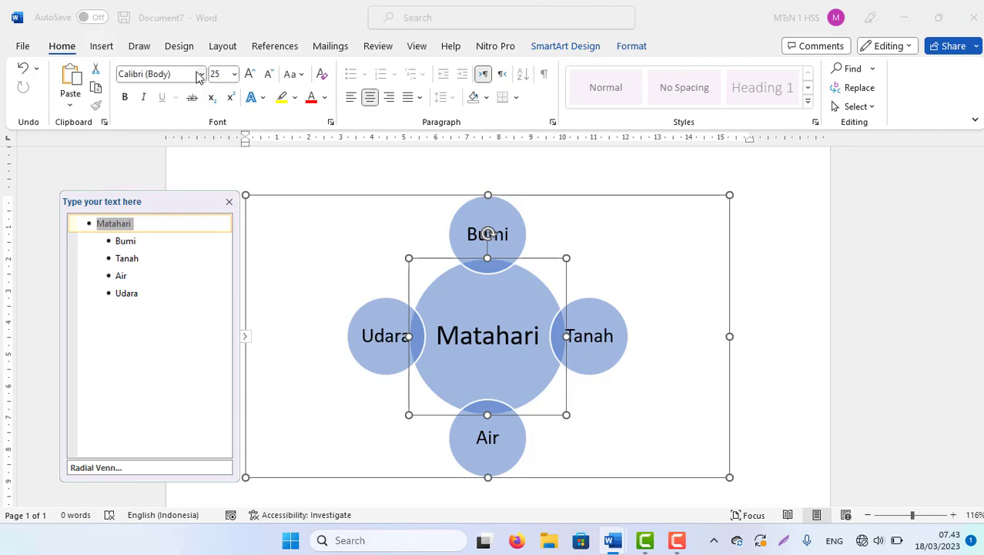
left_click(201, 75)
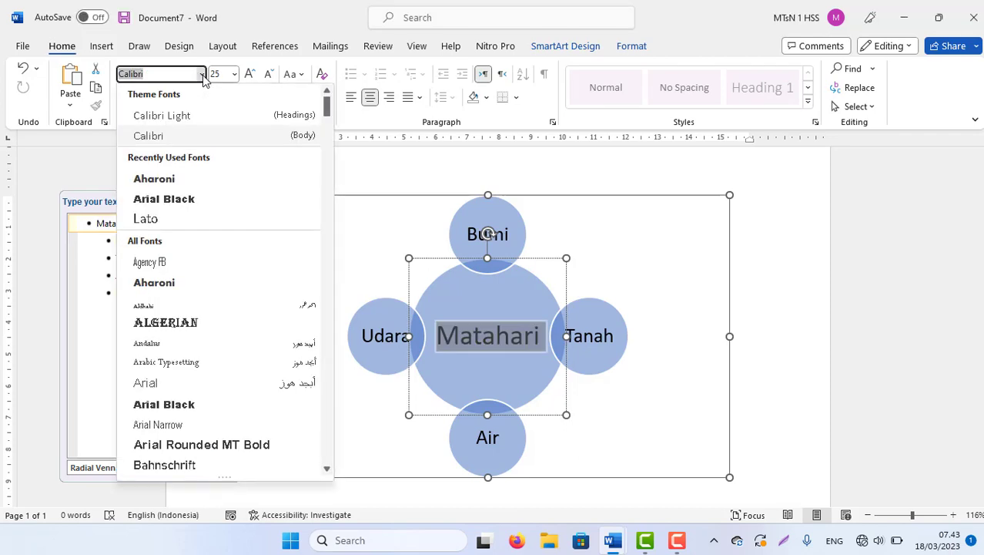
left_click(166, 199)
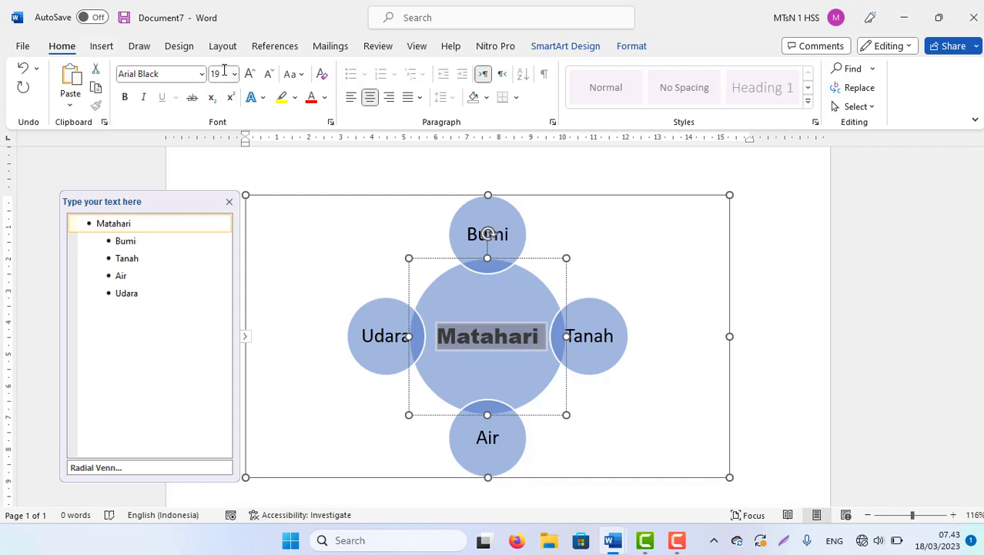
left_click(316, 101)
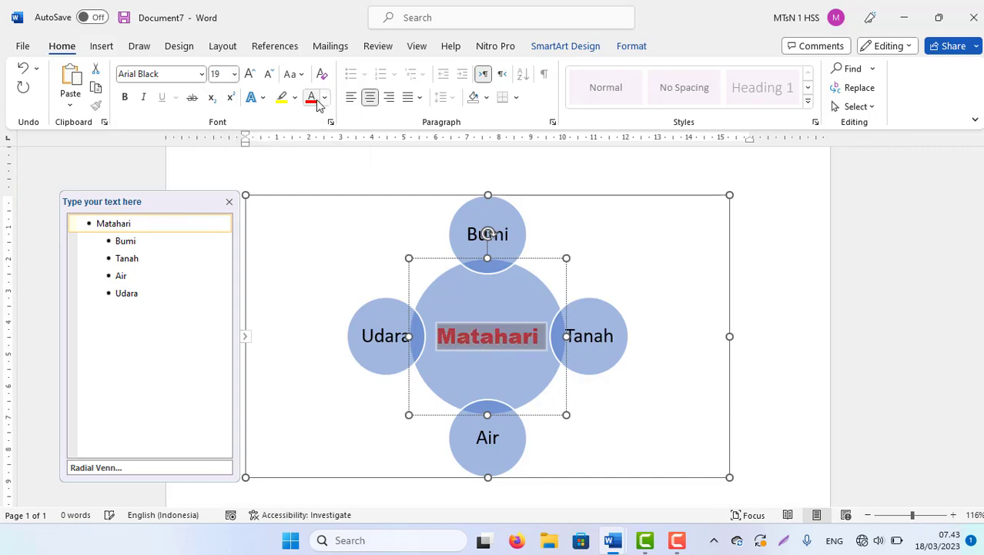
left_click(157, 291)
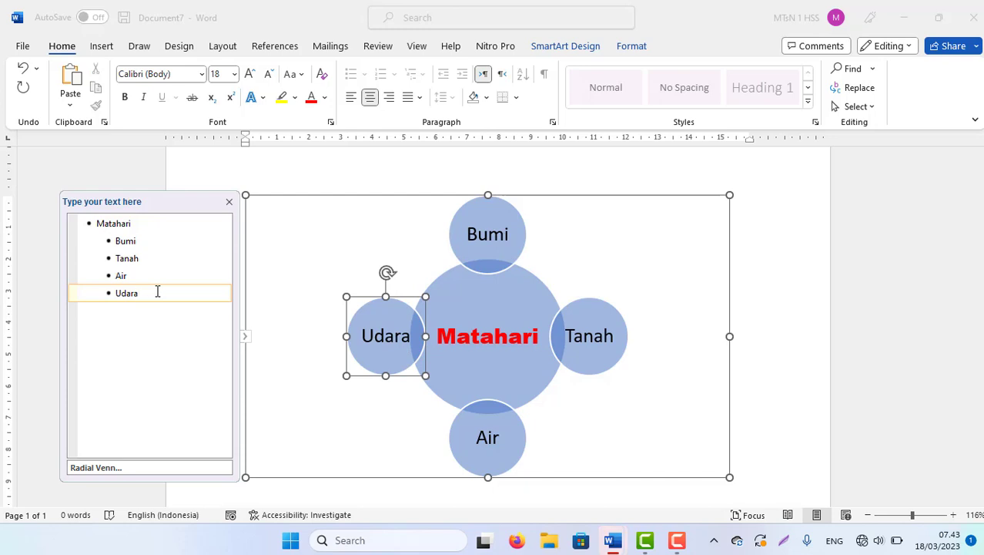
key("ctrl+a")
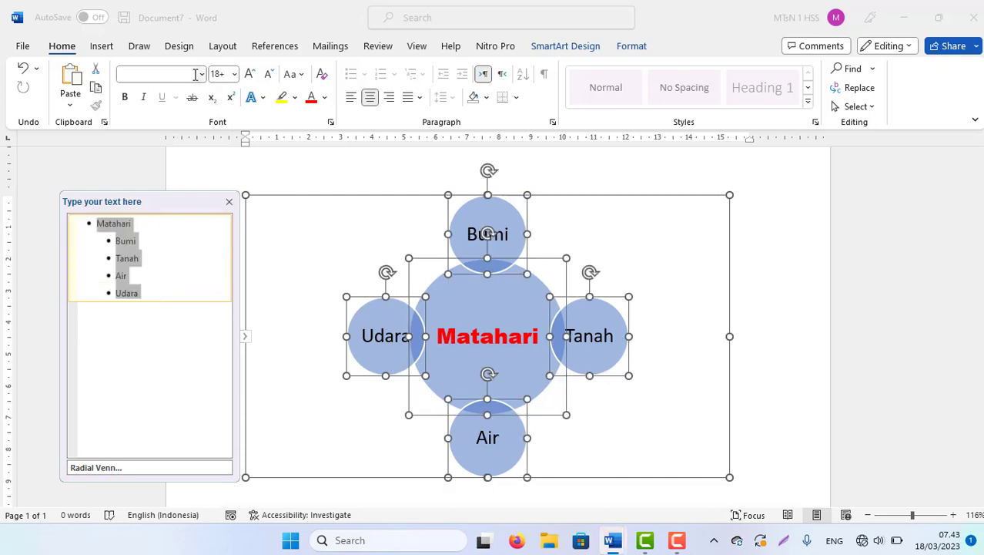
Change all diagram text to Aharoni in dark red.
left_click(201, 74)
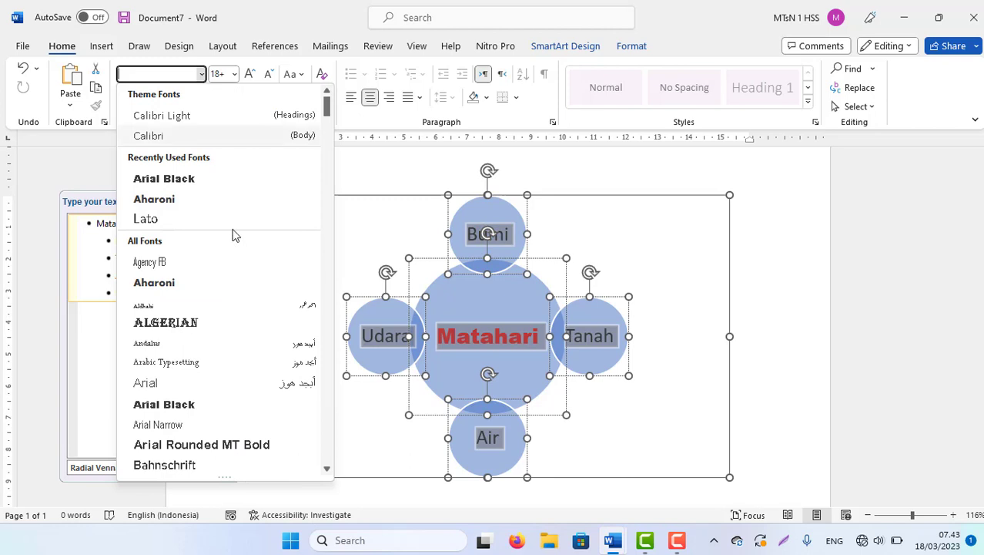
left_click(176, 199)
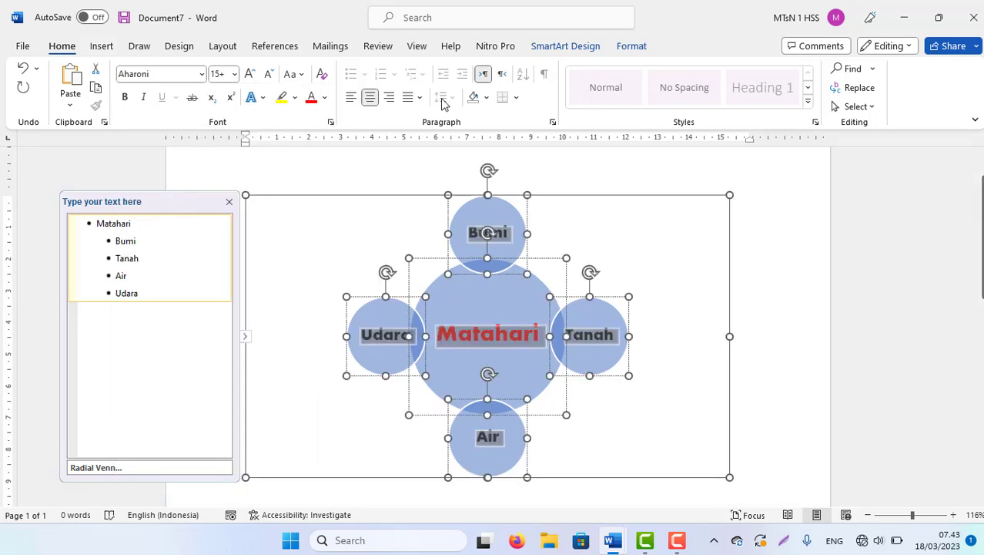
left_click(326, 98)
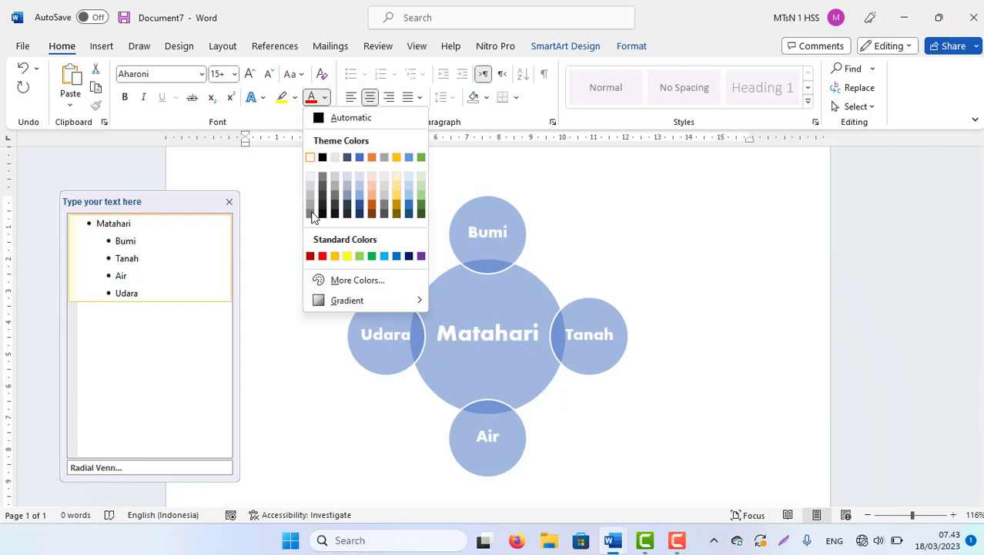
left_click(310, 258)
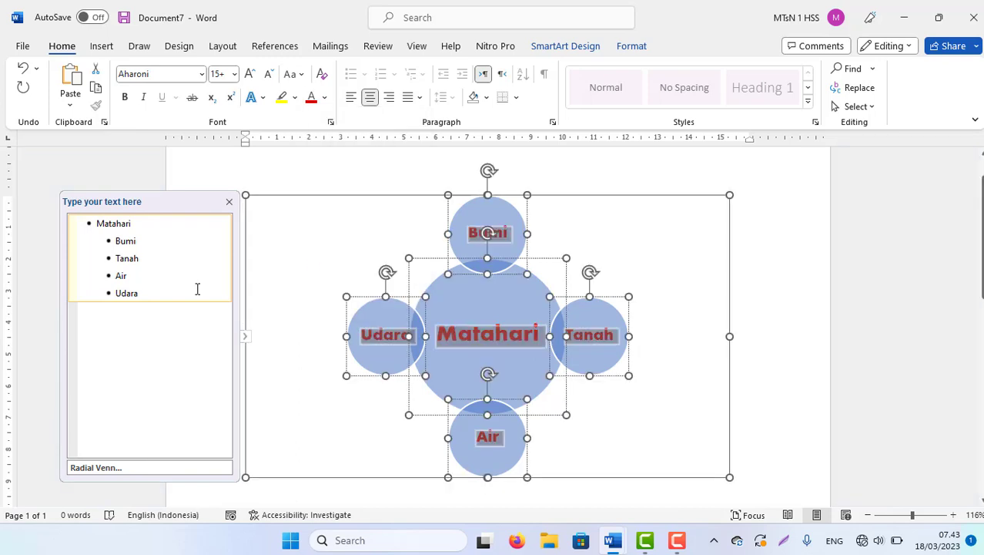
Add an empty new bullet below Udara, creating a fifth circle.
left_click(150, 286)
key("ctrl+a")
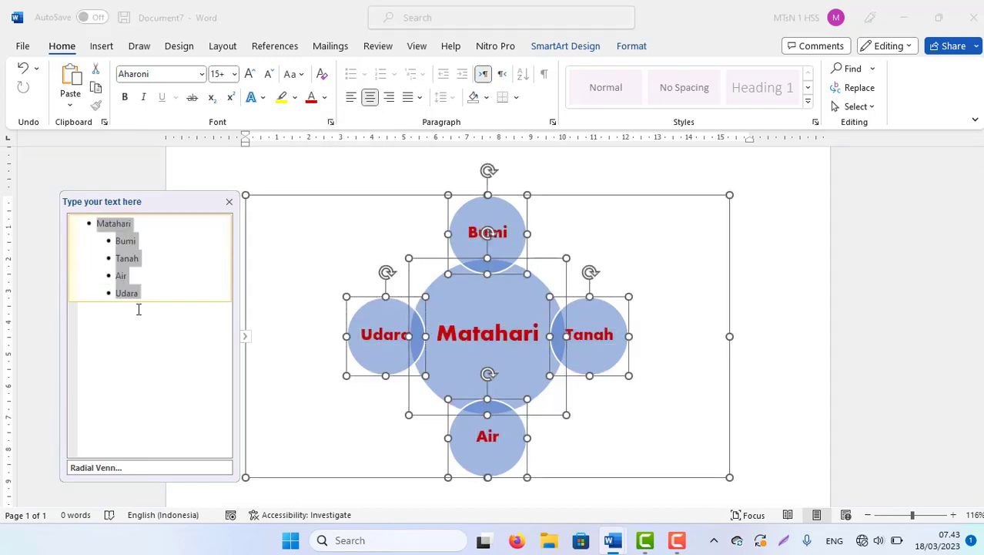
left_click(155, 294)
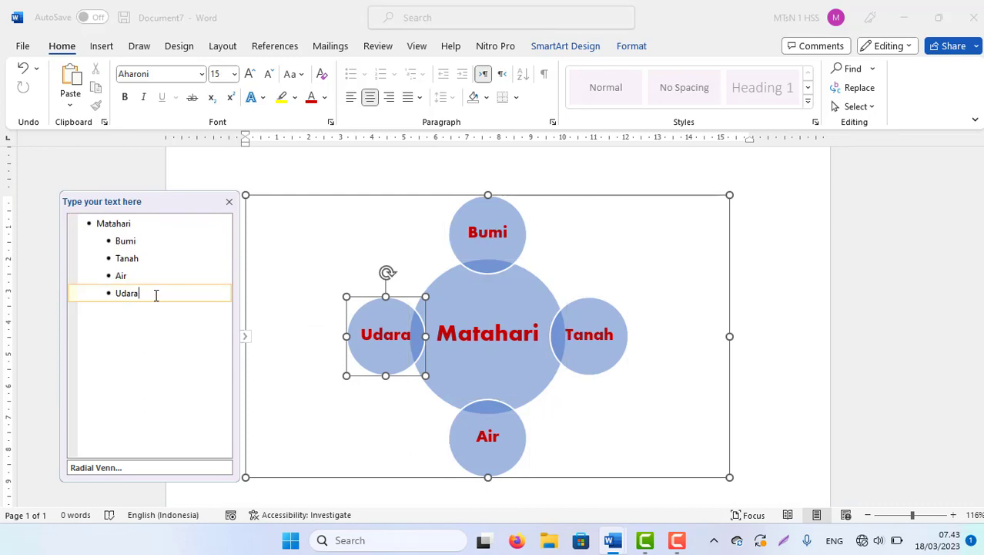
key("Return")
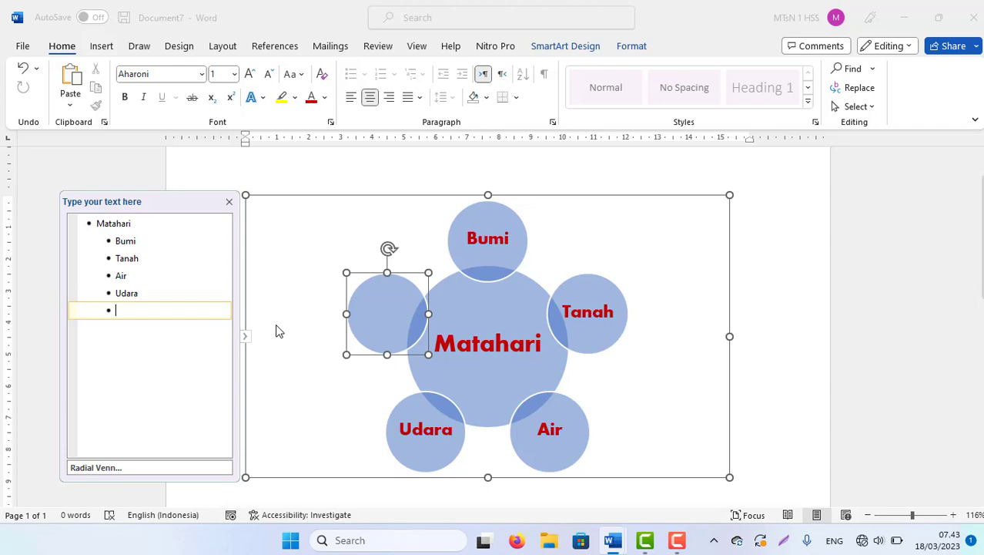
key("shift+Tab")
key("BackSpace")
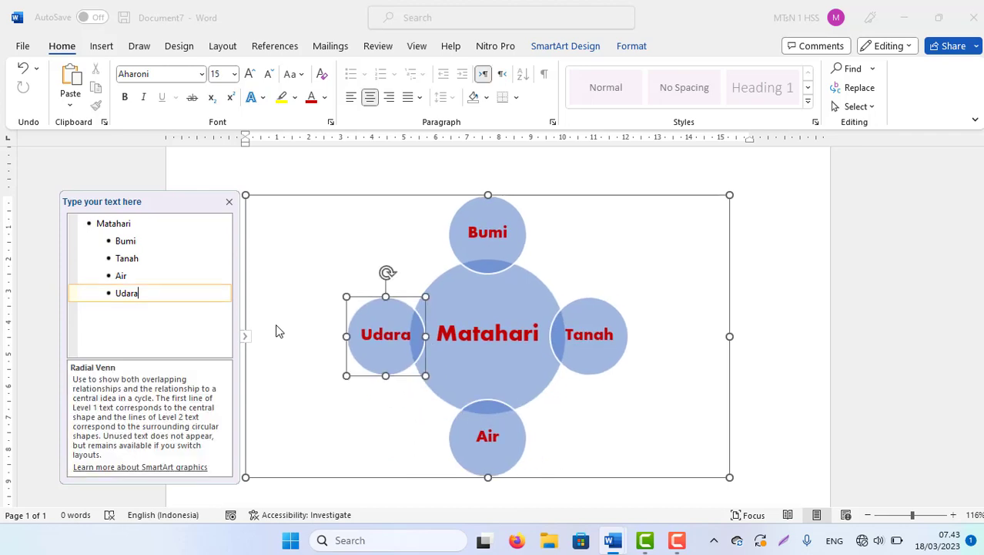
key("Return")
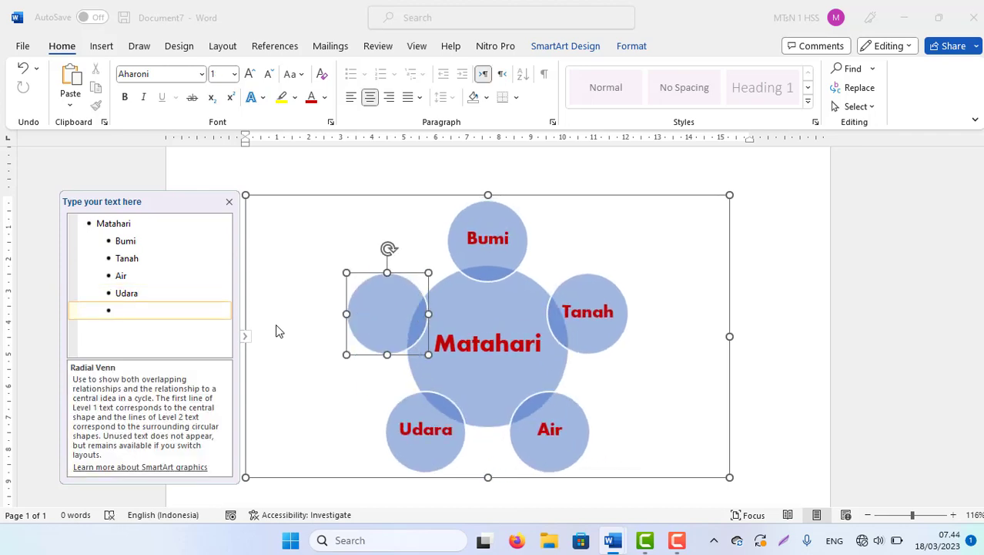
key("shift+Tab")
key("BackSpace")
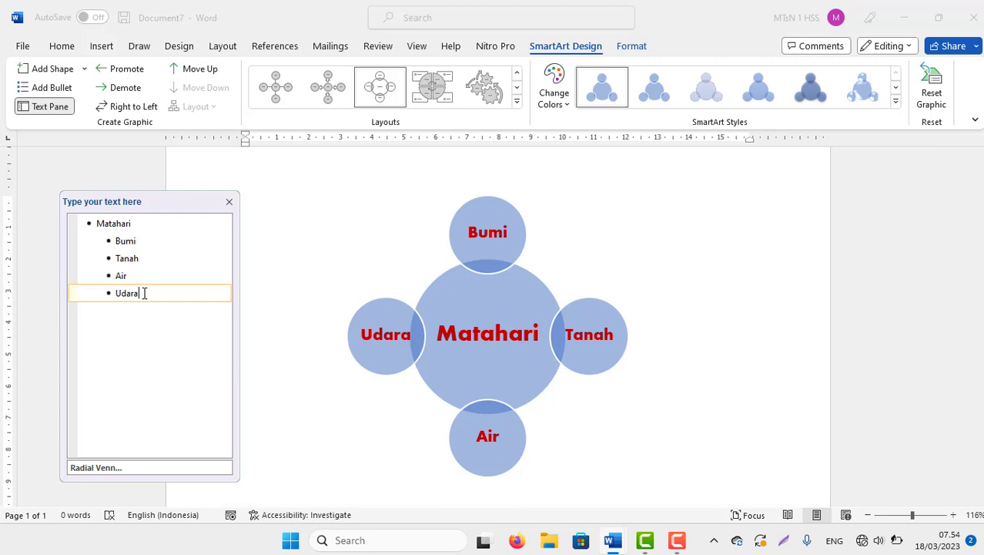
key("Return")
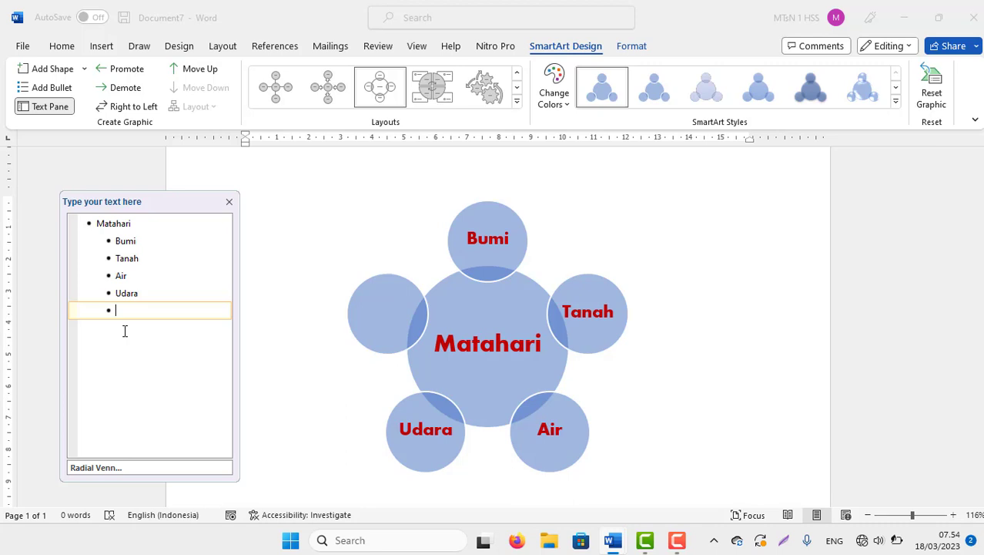
Demote the new bullet under Udara and enter the O2 and CO2 sub-points.
key("Tab")
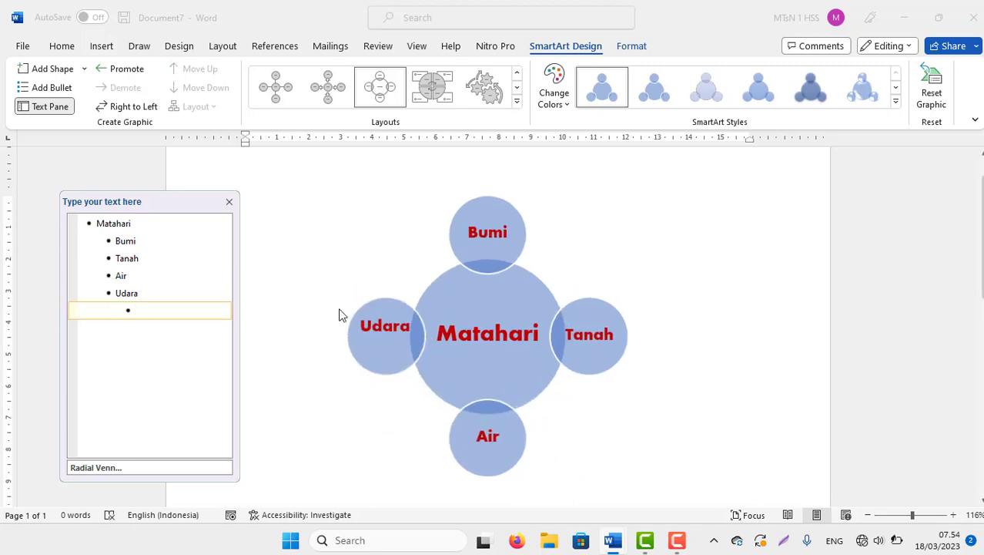
left_click(382, 339)
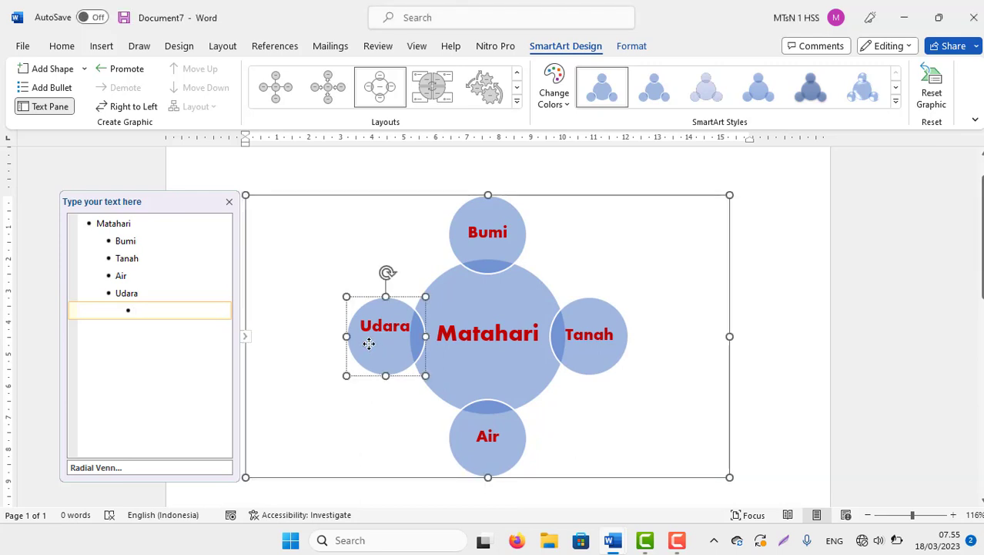
left_click(143, 311)
type("O")
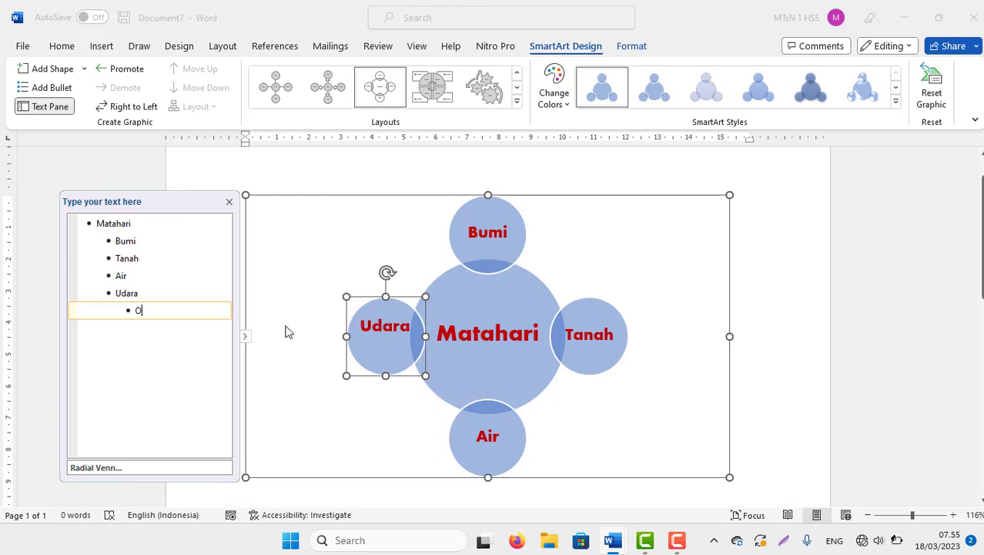
type("2")
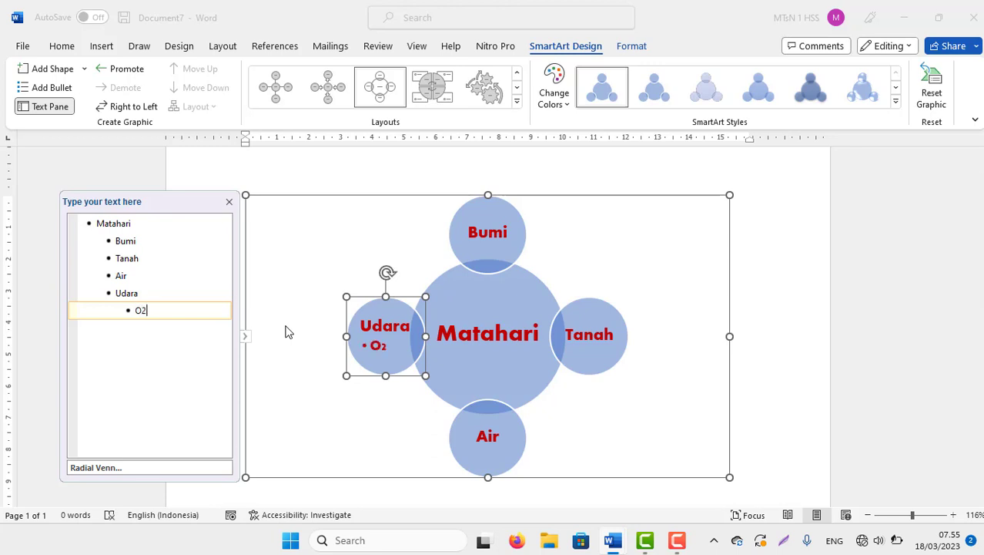
key("Return")
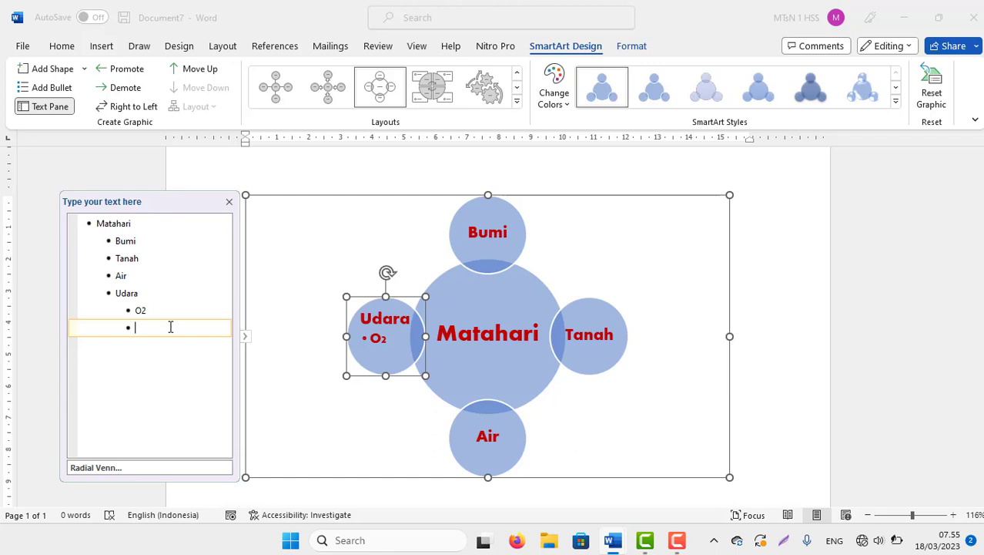
type("CO2")
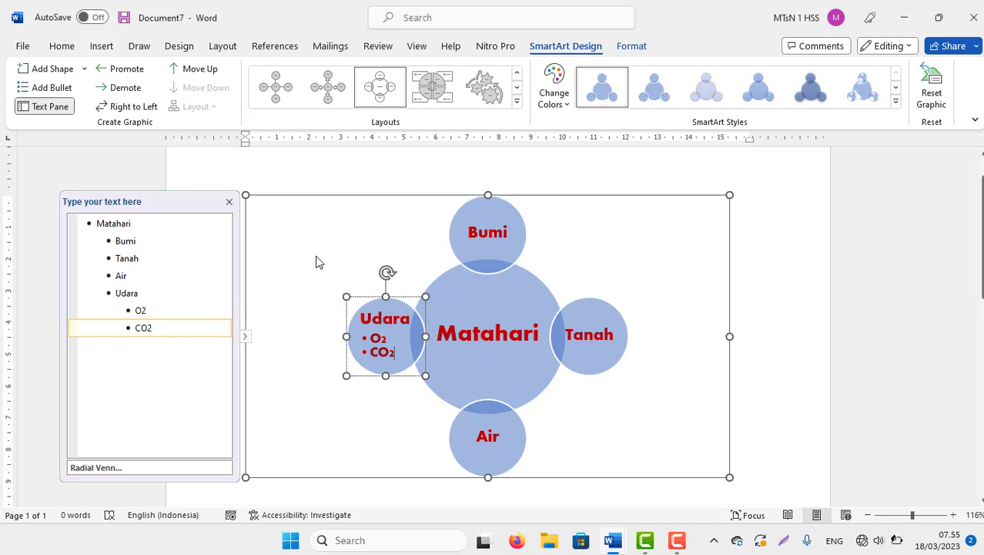
left_click(230, 202)
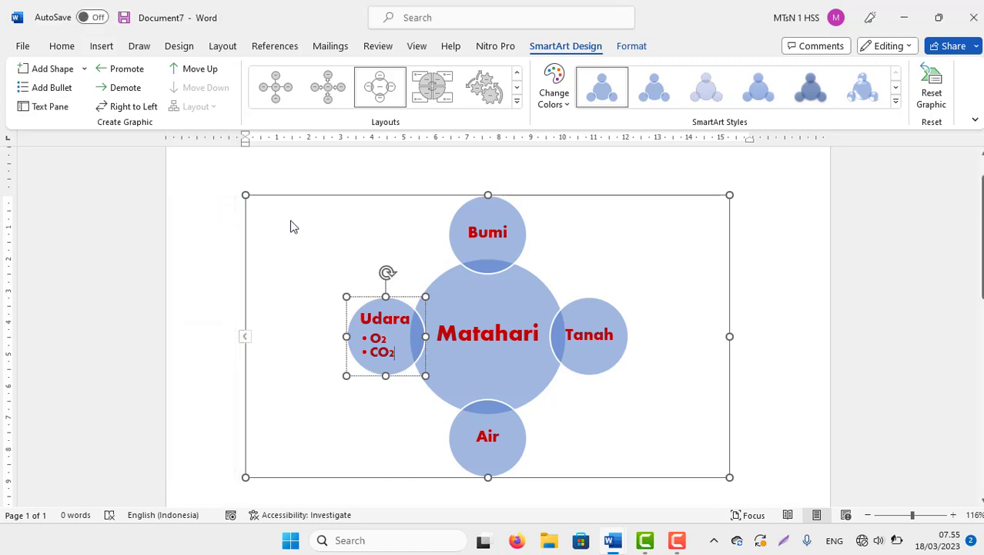
left_click(790, 251)
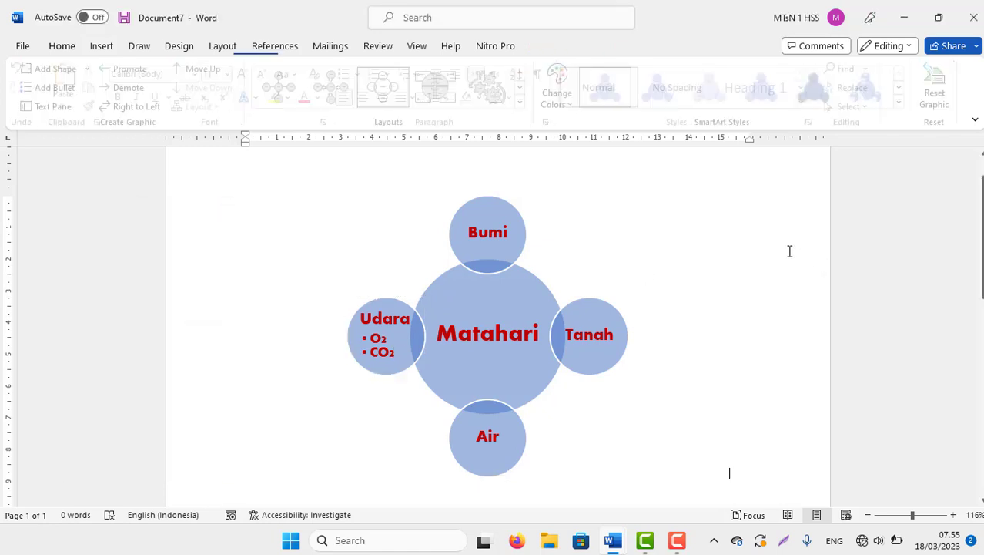
left_click(462, 301)
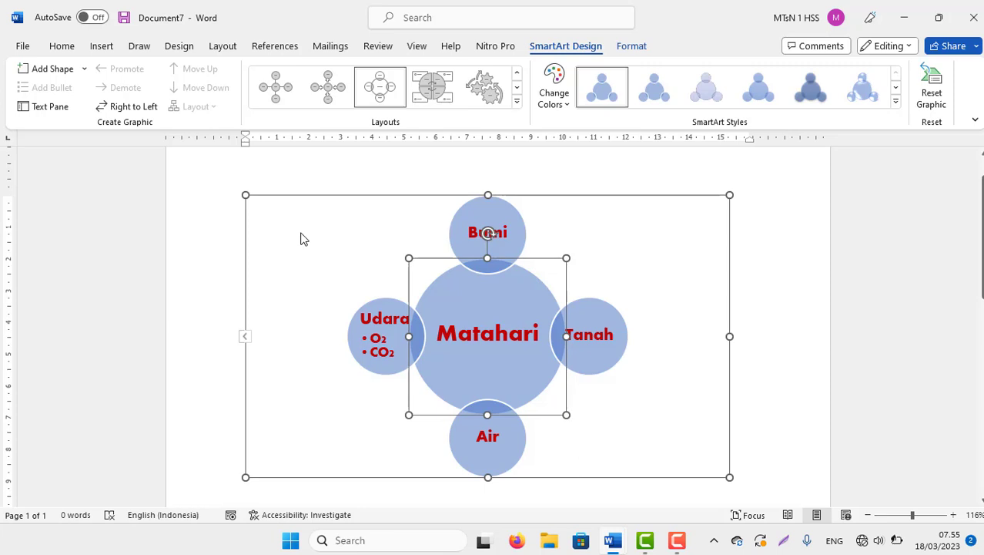
left_click(657, 229)
left_click(802, 216)
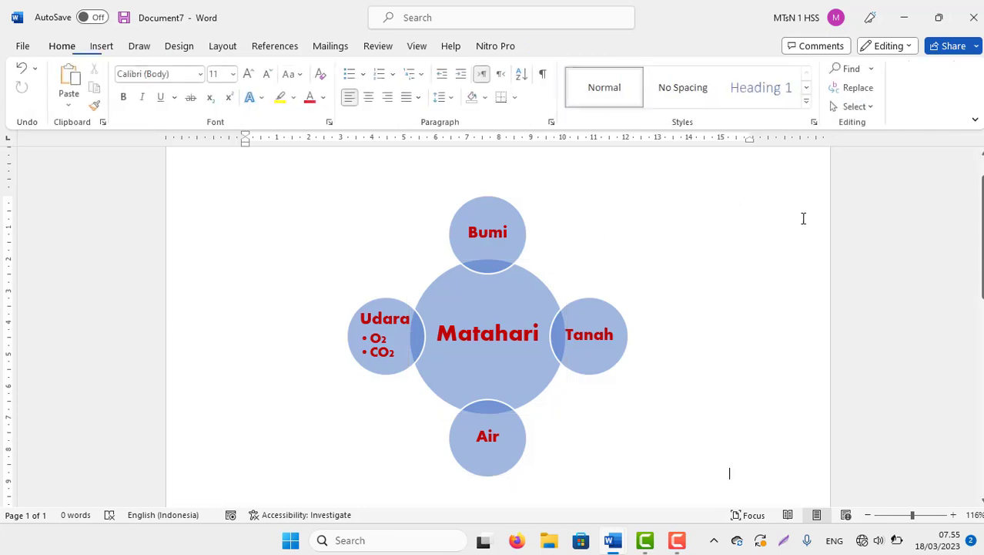
left_click(460, 327)
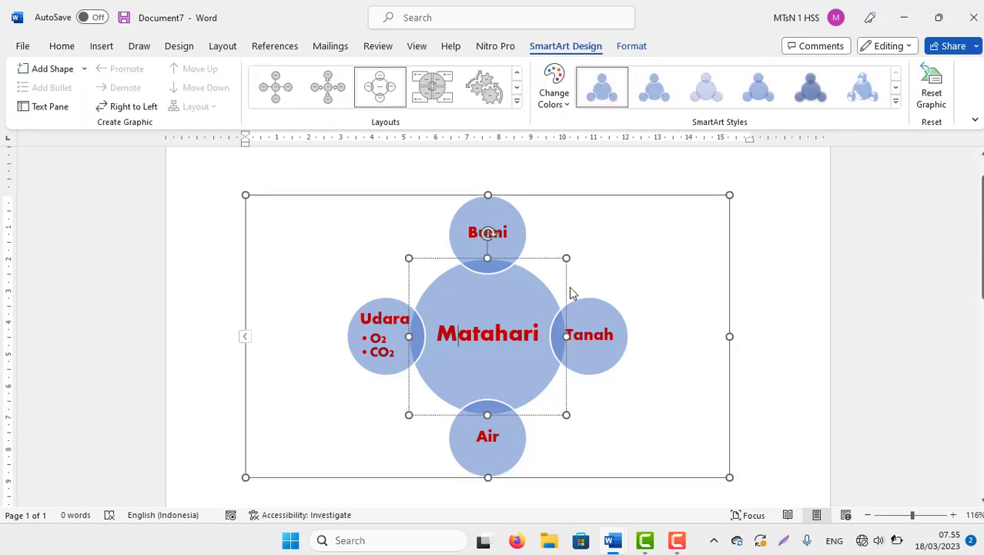
left_click(315, 390)
left_click(605, 305)
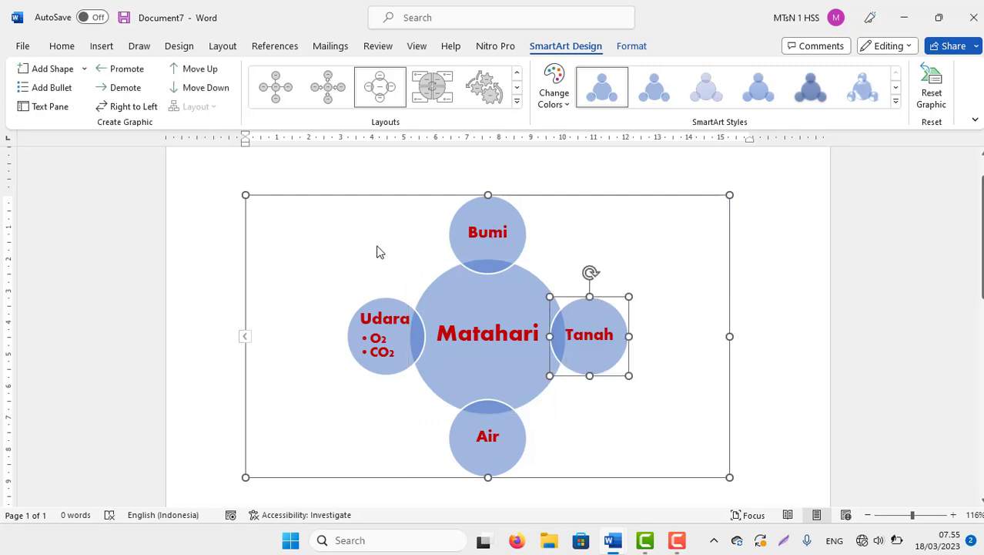
left_click(332, 235)
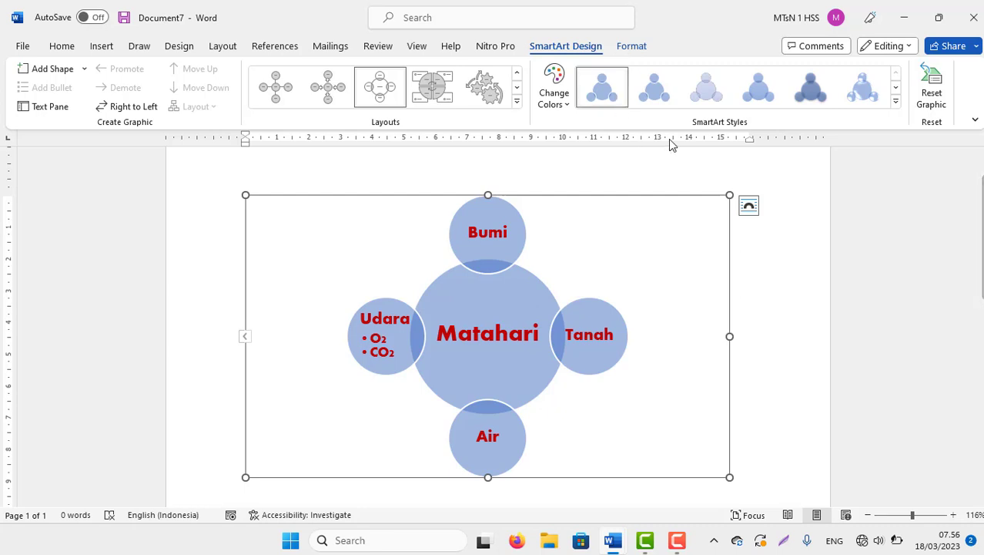
Apply a 3-D SmartArt style and the Colorful colour scheme to the diagram.
left_click(895, 101)
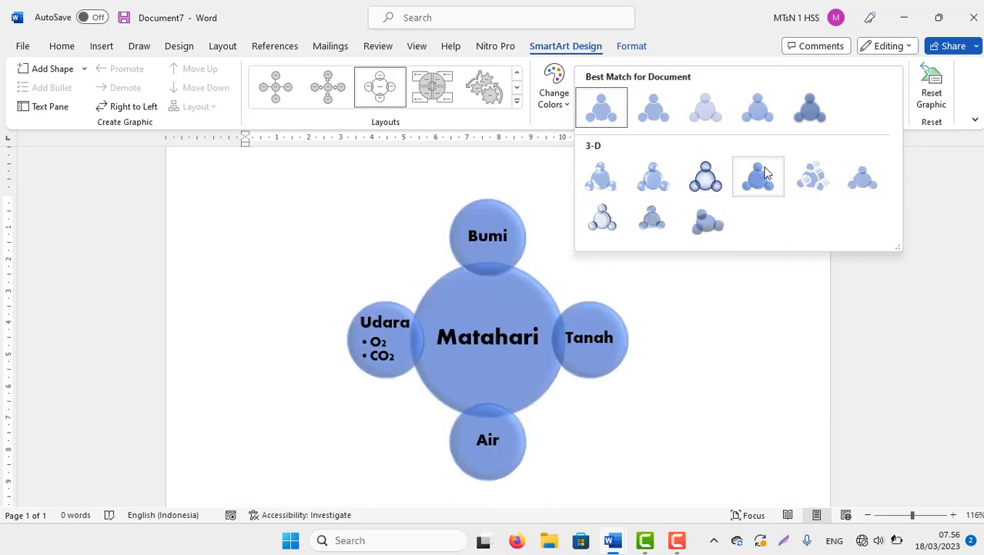
left_click(821, 178)
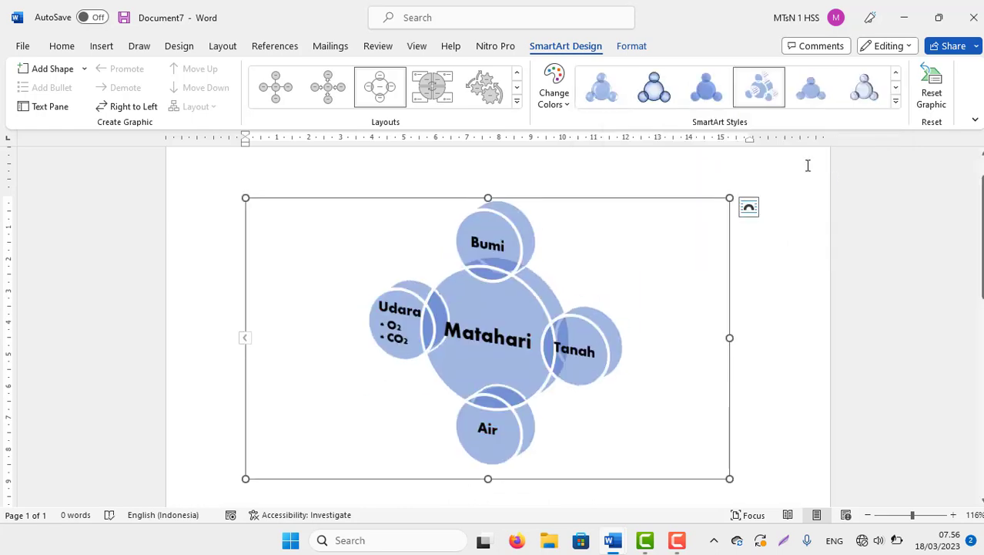
left_click(568, 106)
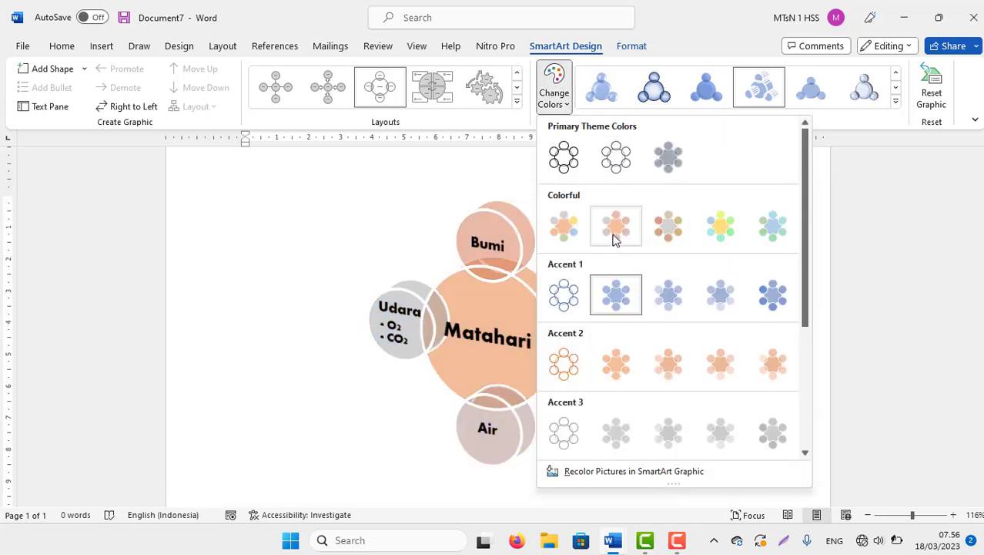
scroll(821, 349, "down", 1)
scroll(822, 378, "down", 2)
scroll(819, 292, "up", 2)
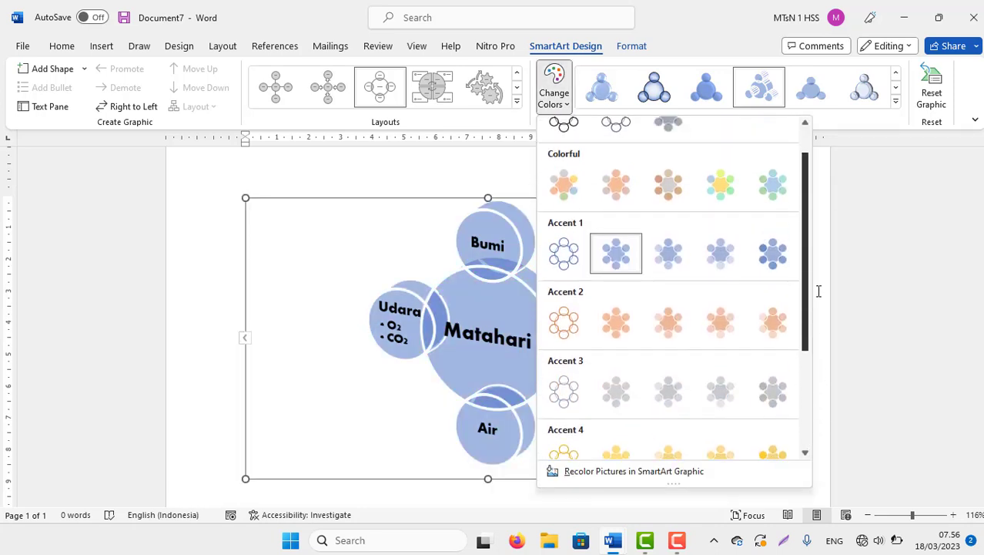
scroll(809, 231, "up", 1)
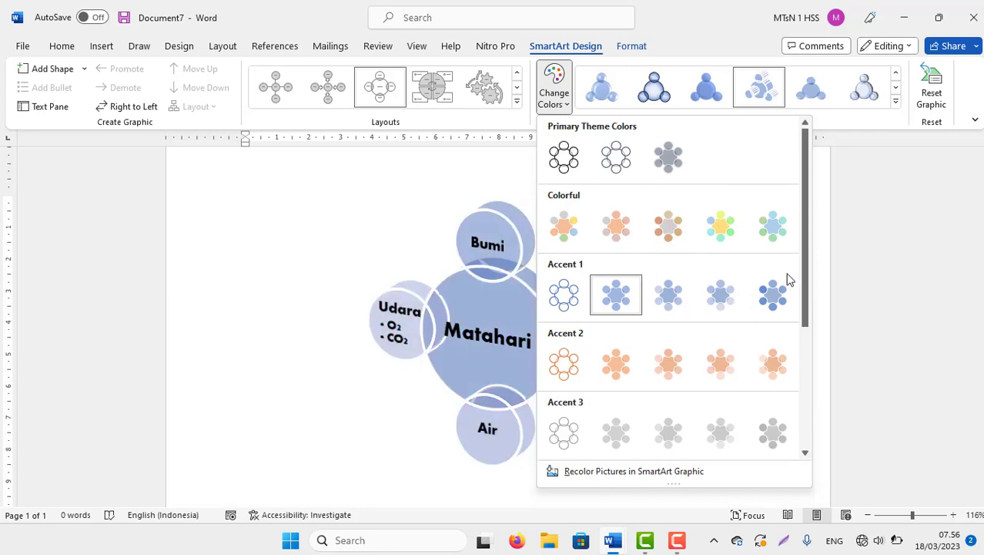
left_click(669, 224)
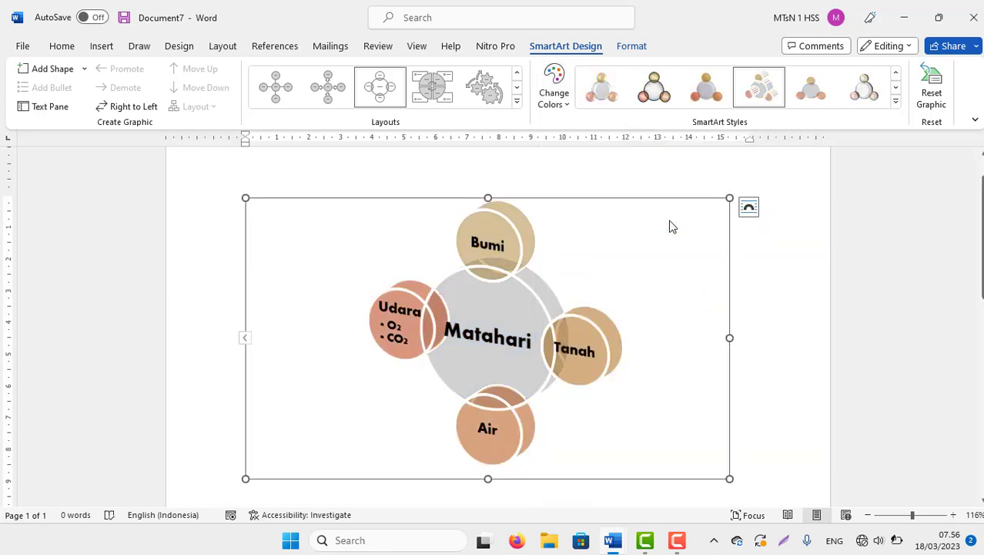
left_click(896, 101)
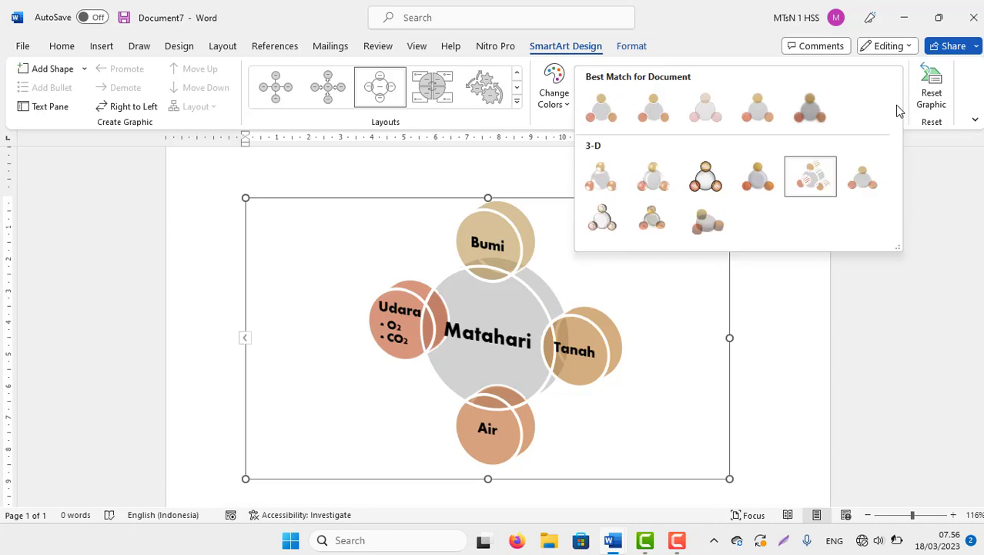
Look over WordArt and shape outline options unchanged, then expand the SmartArt layouts gallery.
left_click(633, 48)
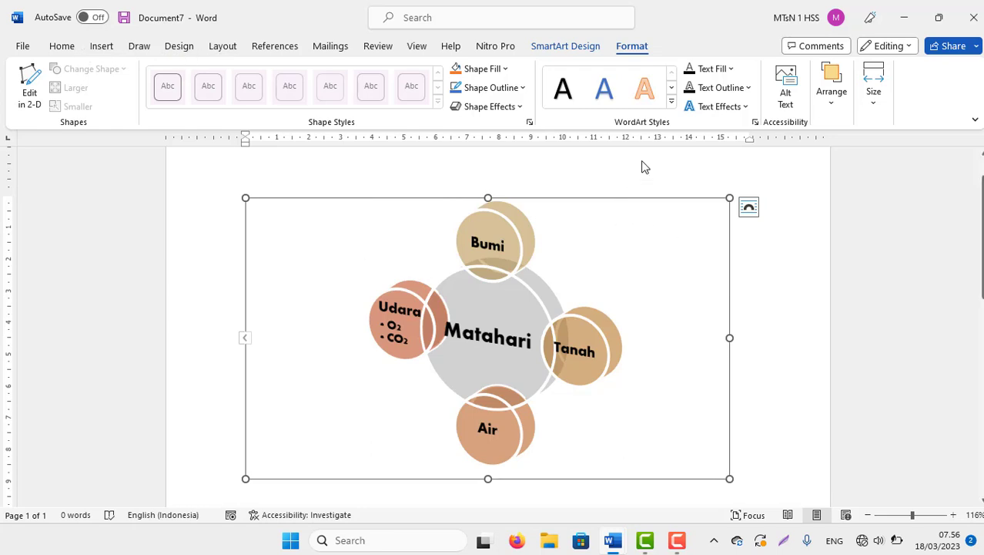
left_click(671, 103)
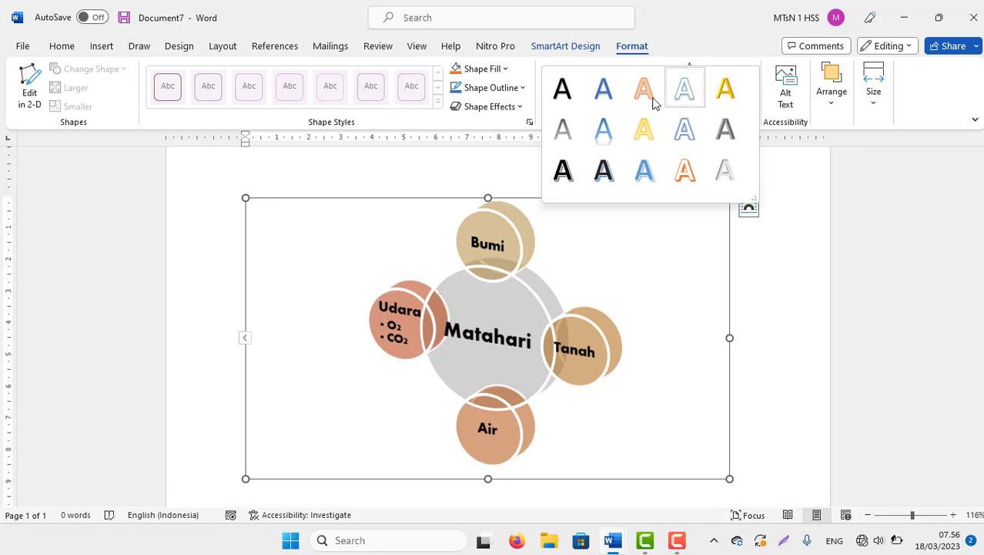
left_click(520, 88)
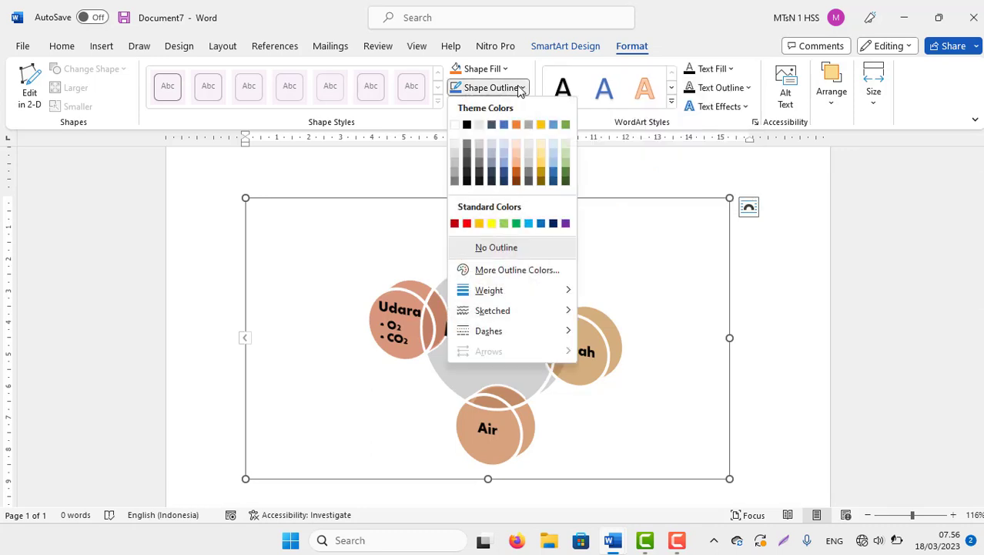
left_click(661, 255)
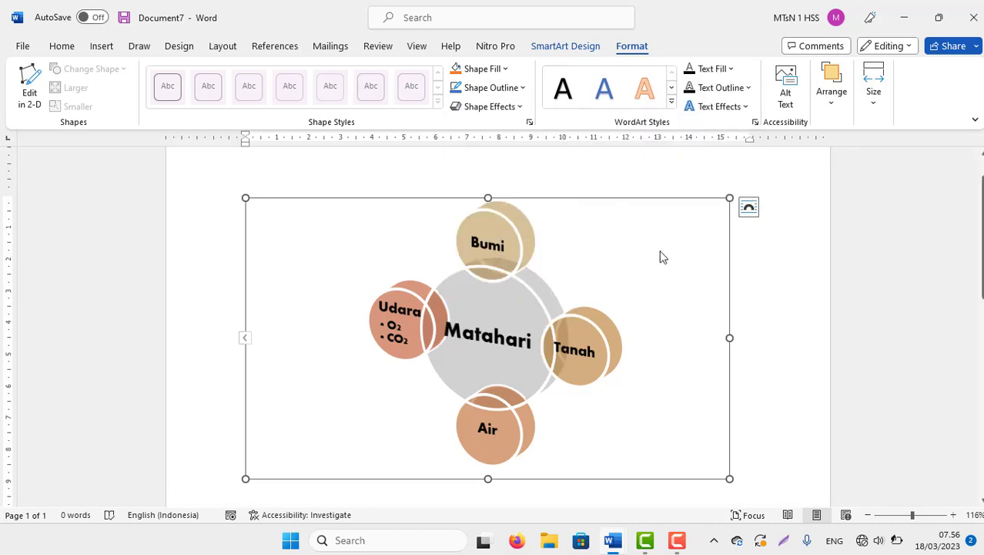
left_click(562, 46)
left_click(515, 112)
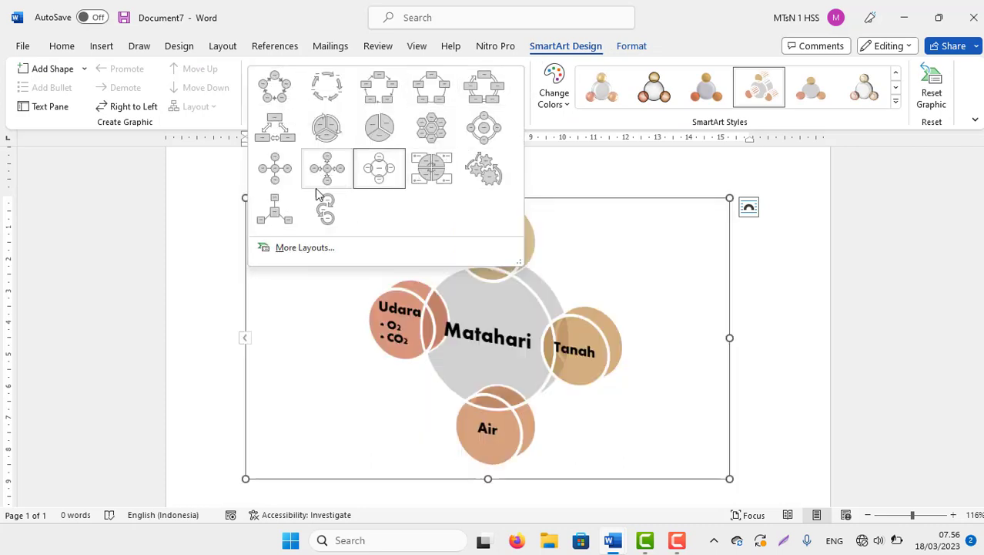
Try a 3-D block list layout, then switch the diagram to the Gear layout.
left_click(288, 125)
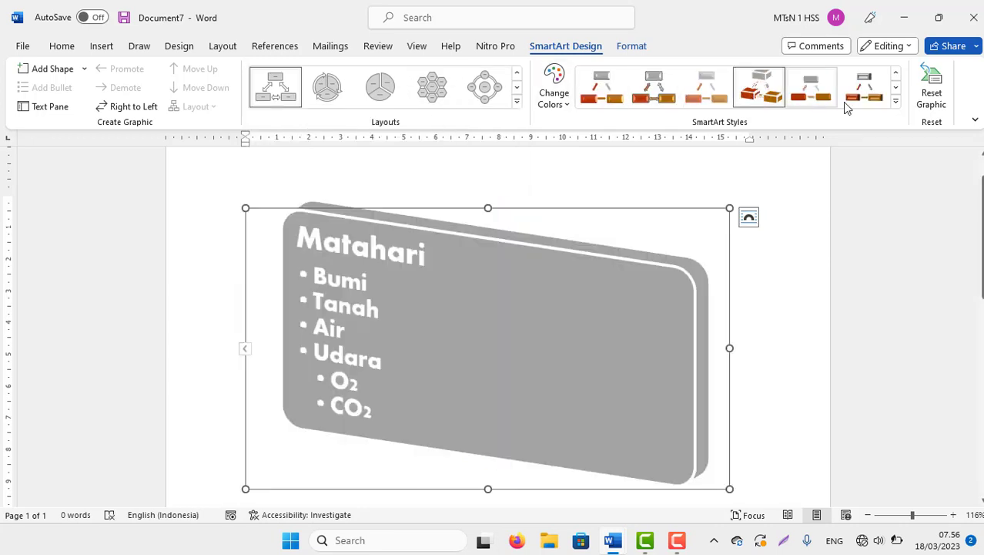
left_click(895, 101)
left_click(517, 106)
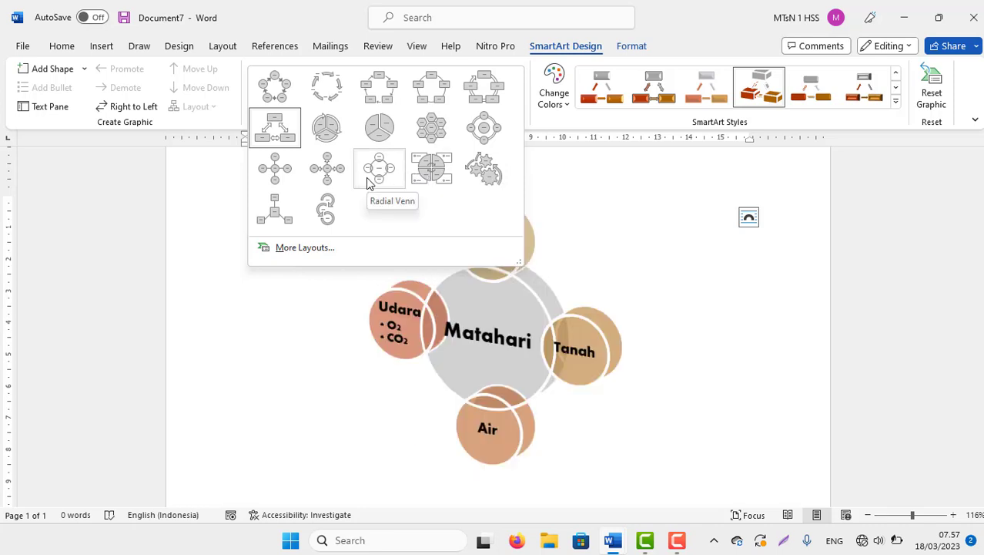
left_click(487, 171)
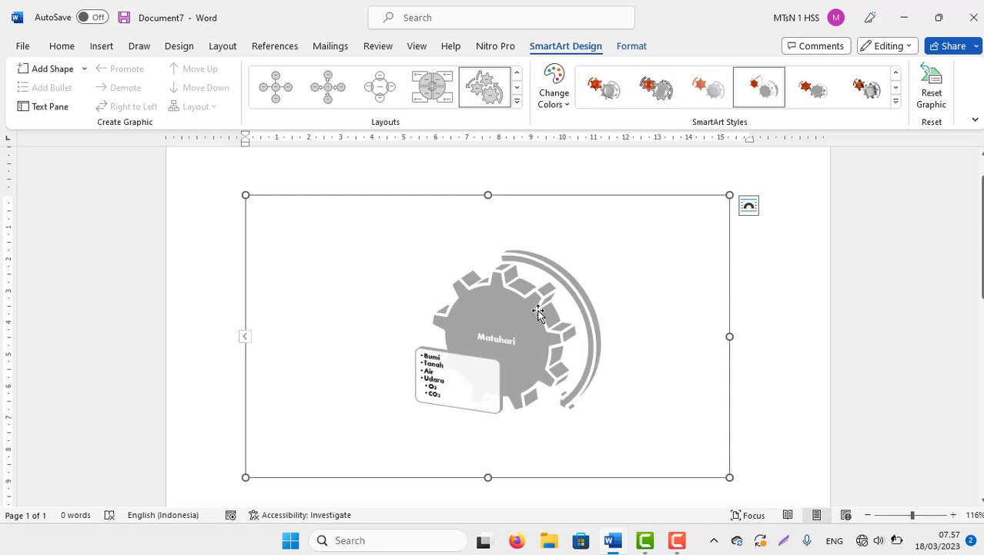
Apply a 3-D style to the gear diagram, check its text pane, then deselect it.
left_click(897, 104)
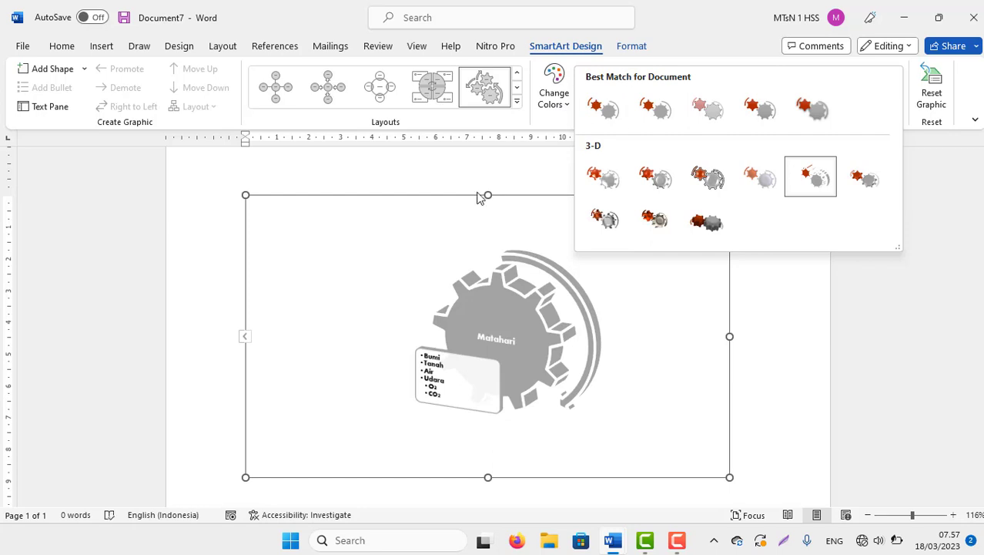
left_click(603, 178)
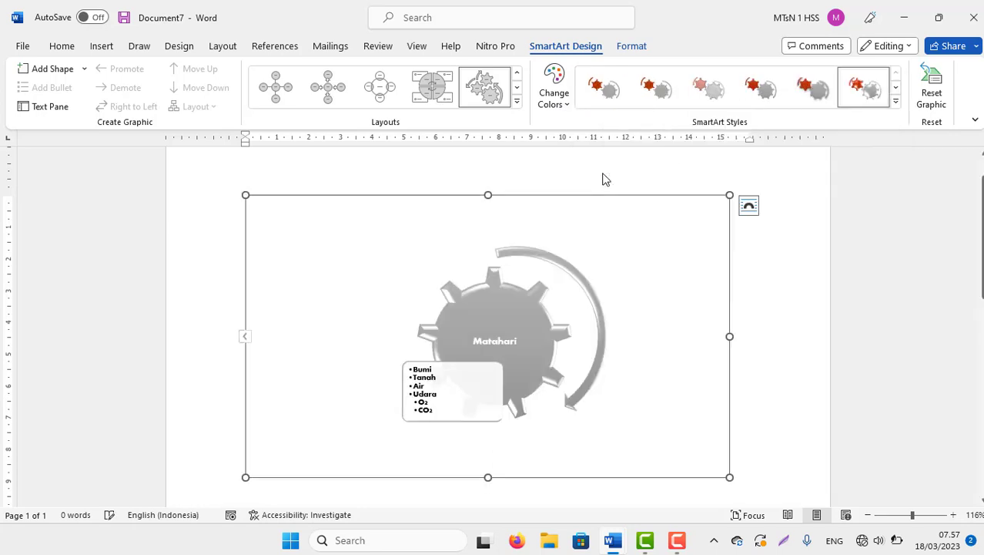
left_click(790, 243)
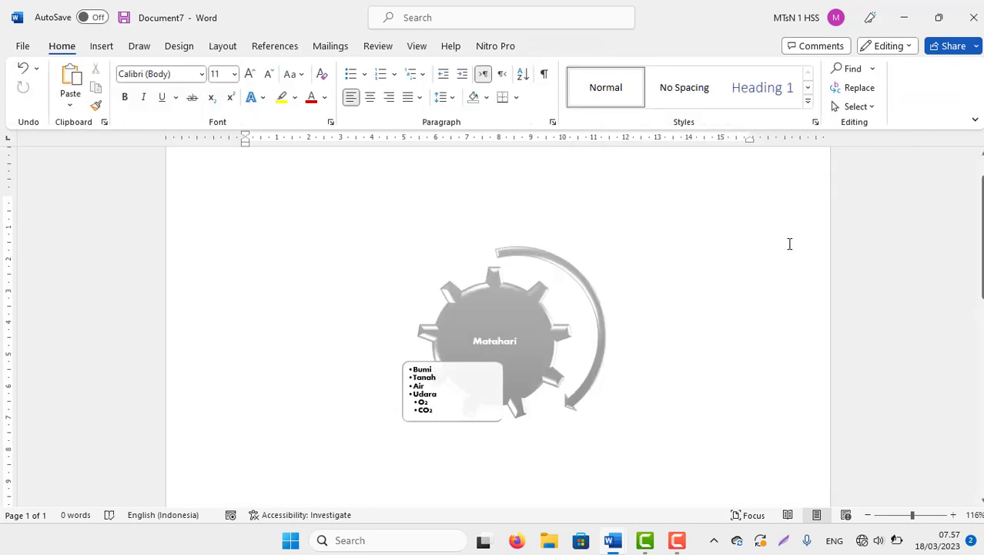
left_click(518, 329)
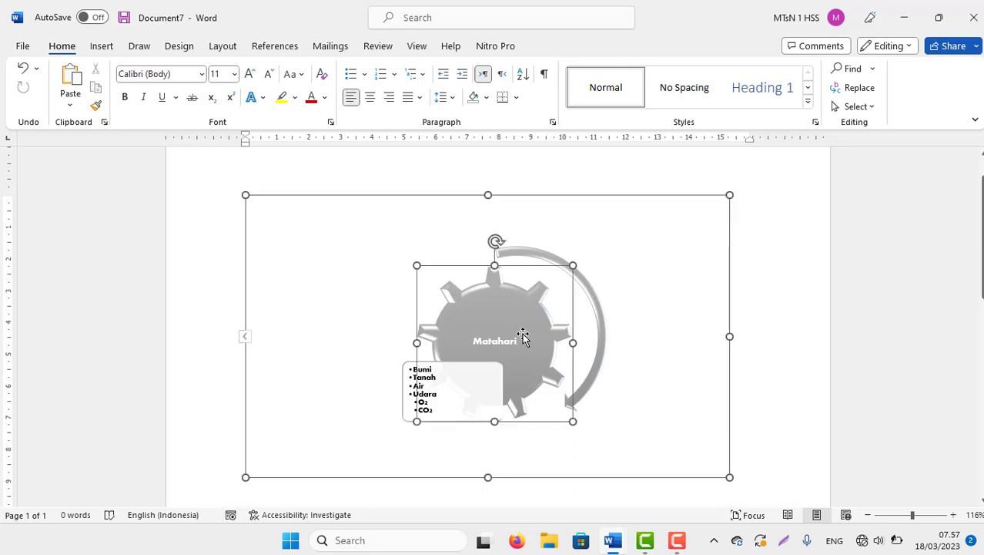
left_click(245, 339)
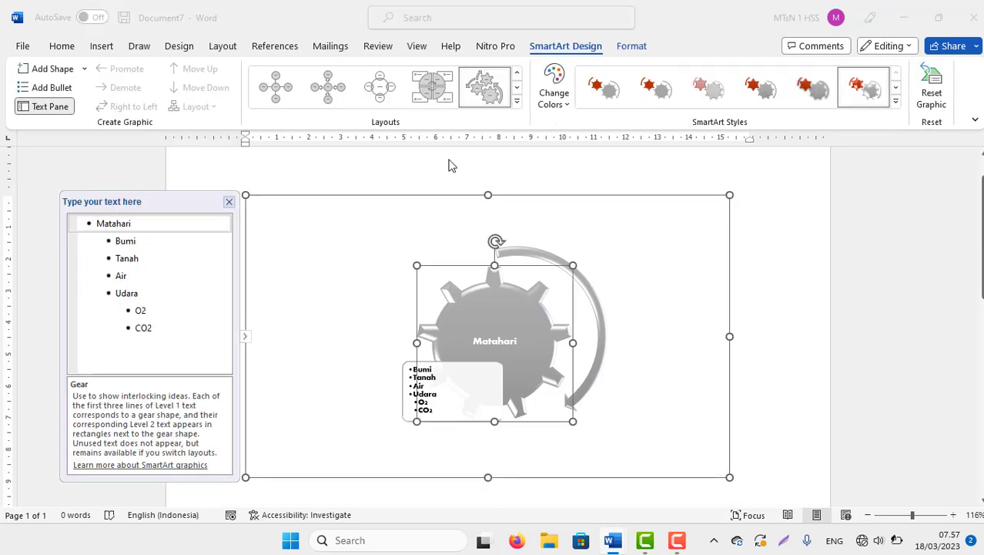
left_click(821, 270)
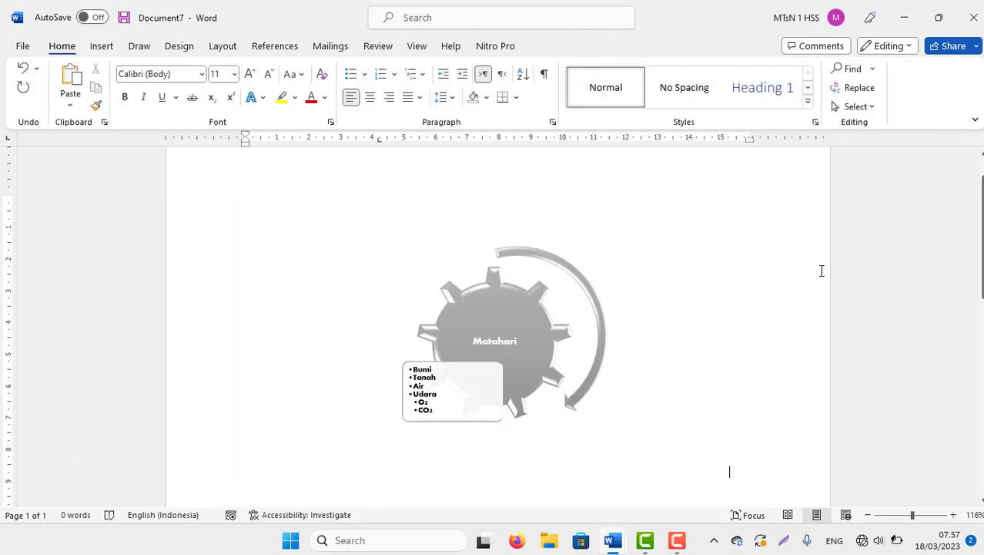